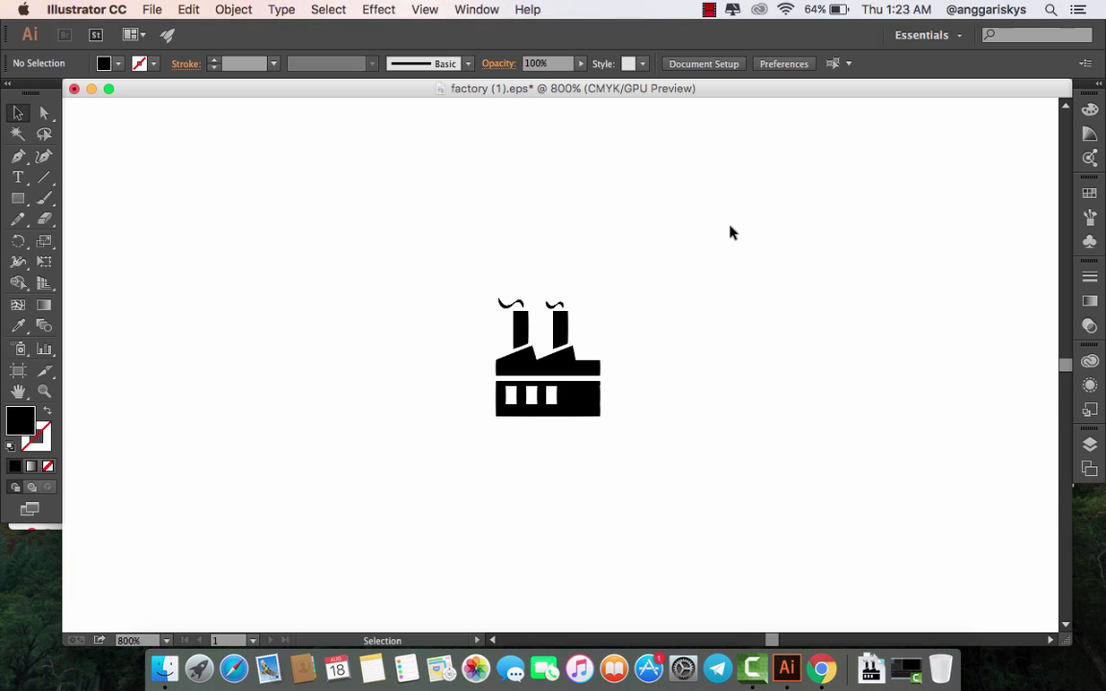
Step: Give the right chimney a cyan fill with hex 27B1E2
double_click(559, 328)
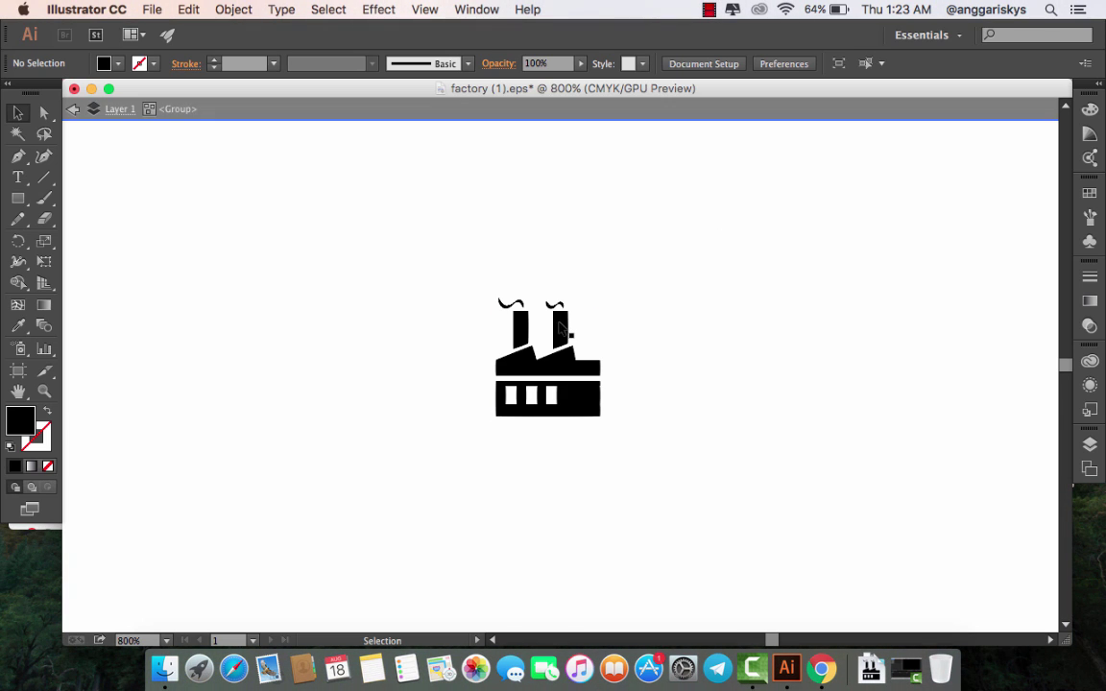
double_click(560, 328)
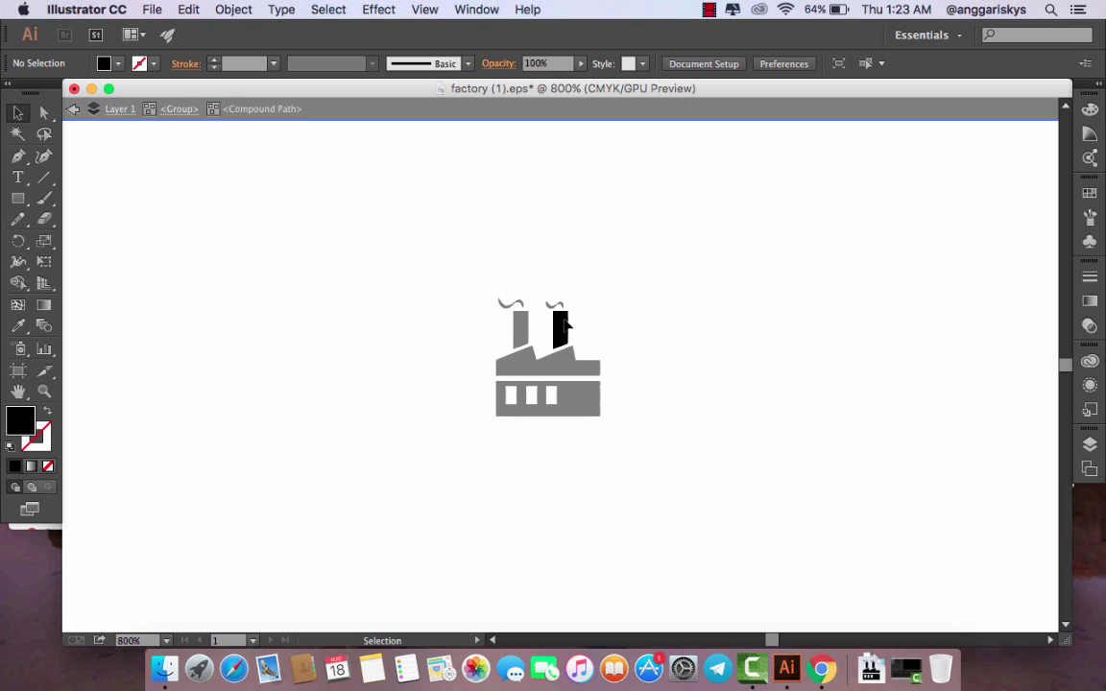
left_click(563, 328)
left_click(1090, 195)
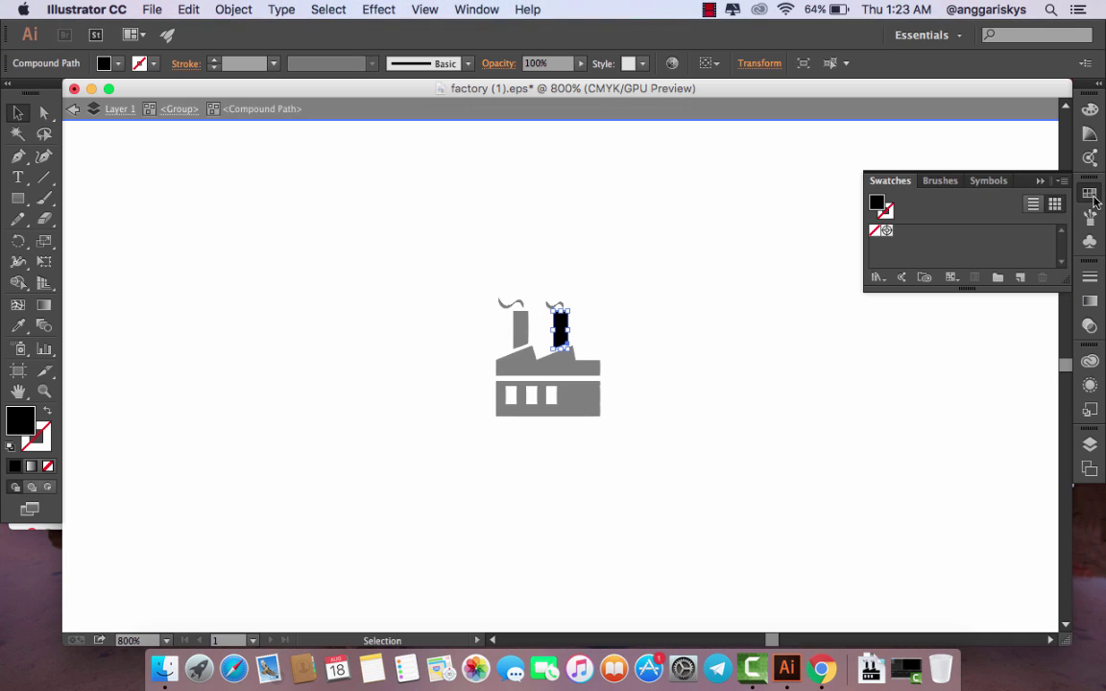
double_click(877, 202)
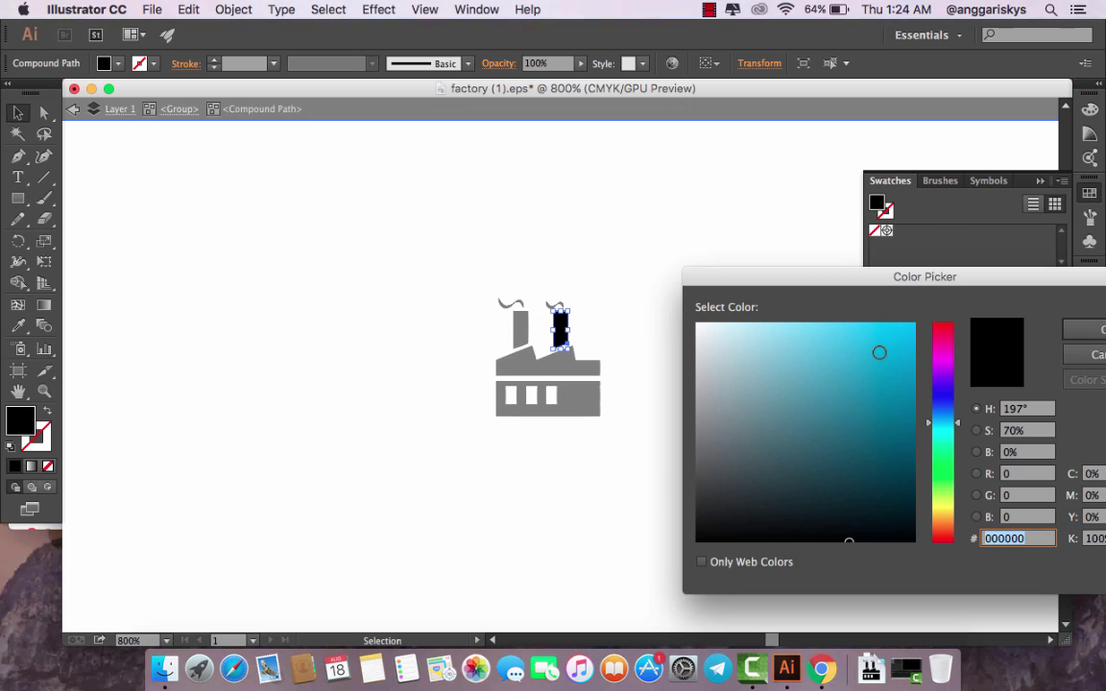
type("27B1E2")
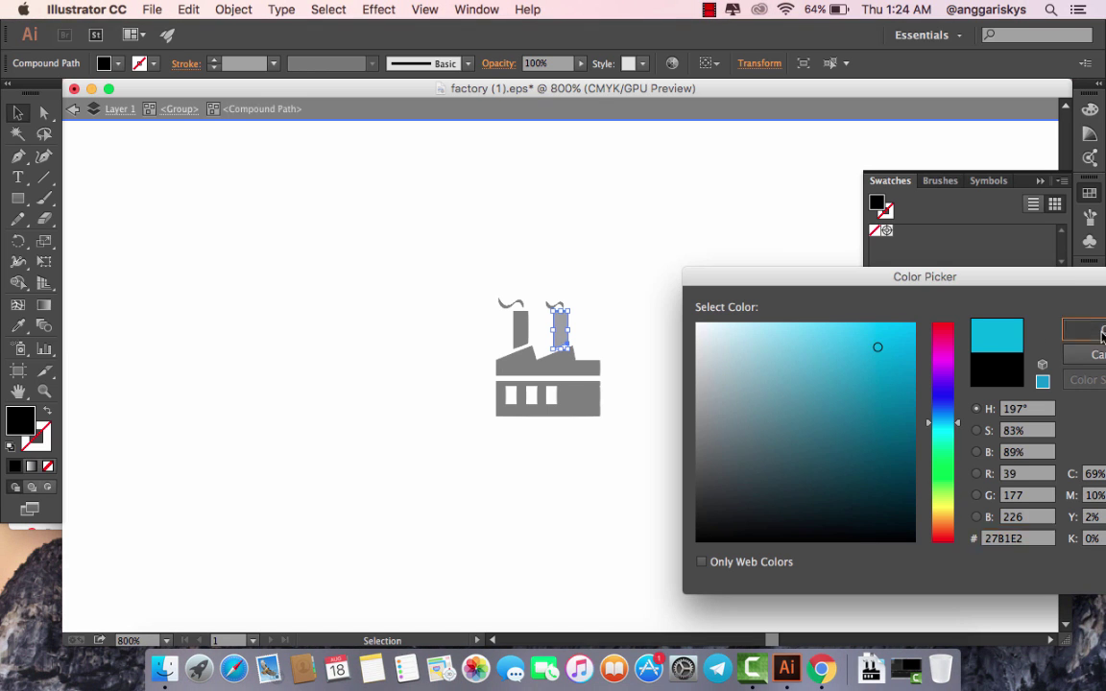
left_click(1101, 330)
left_click(837, 371)
left_click(979, 171)
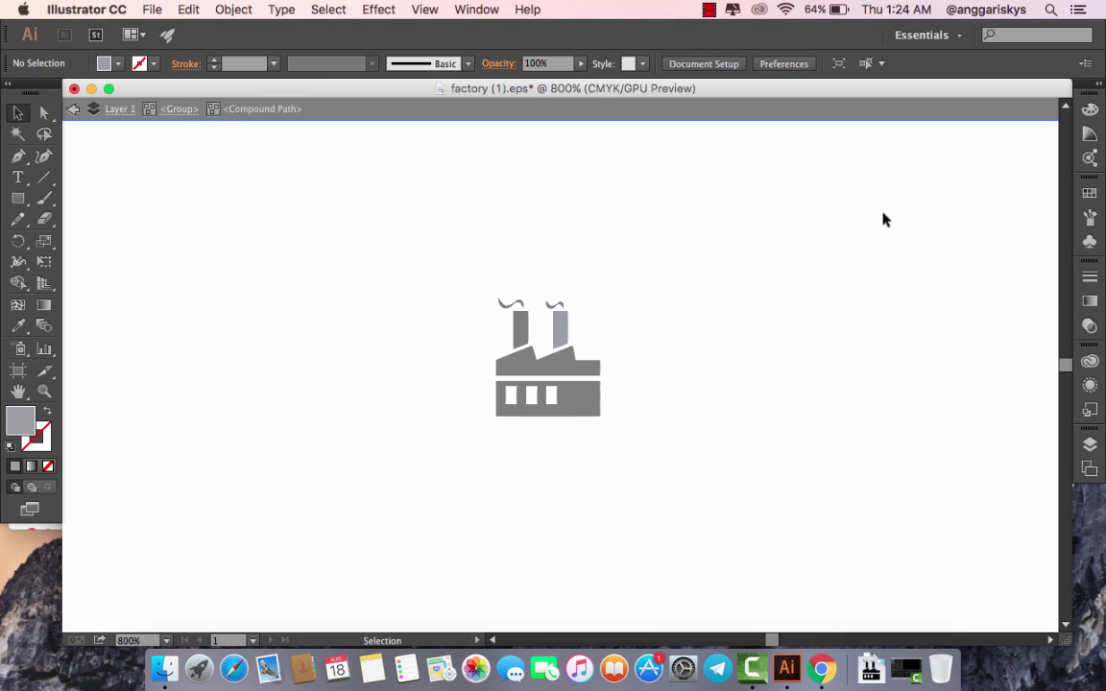
Step: Exit isolation mode and recheck the right chimney's fill within the whole icon
double_click(884, 220)
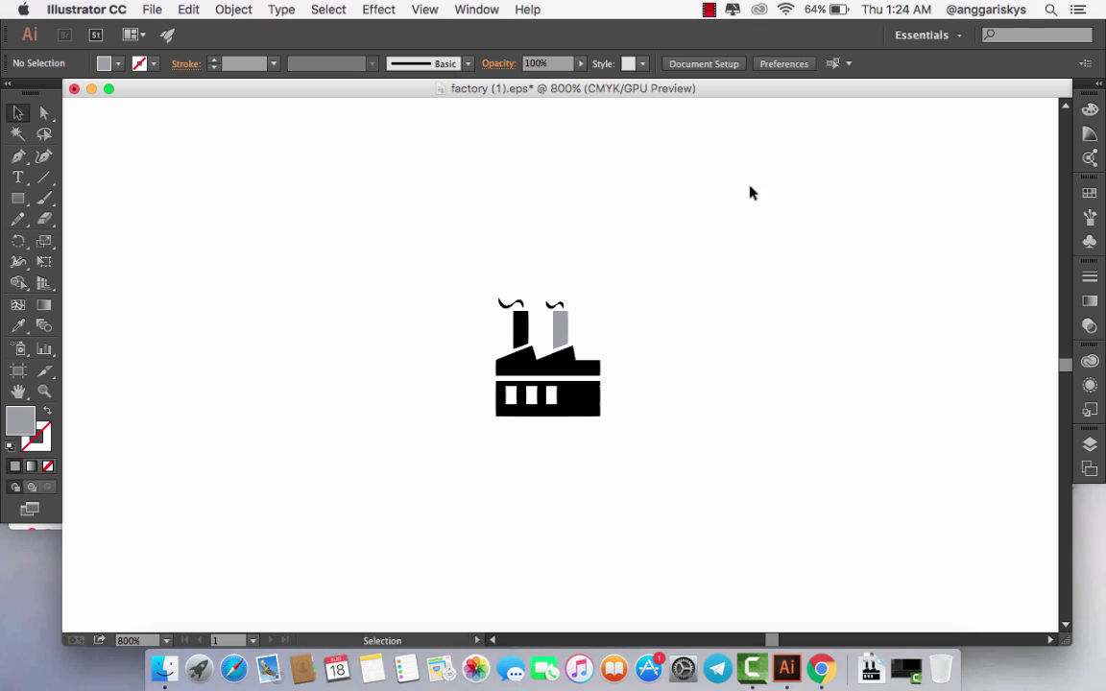
left_click(567, 326)
left_click(638, 329)
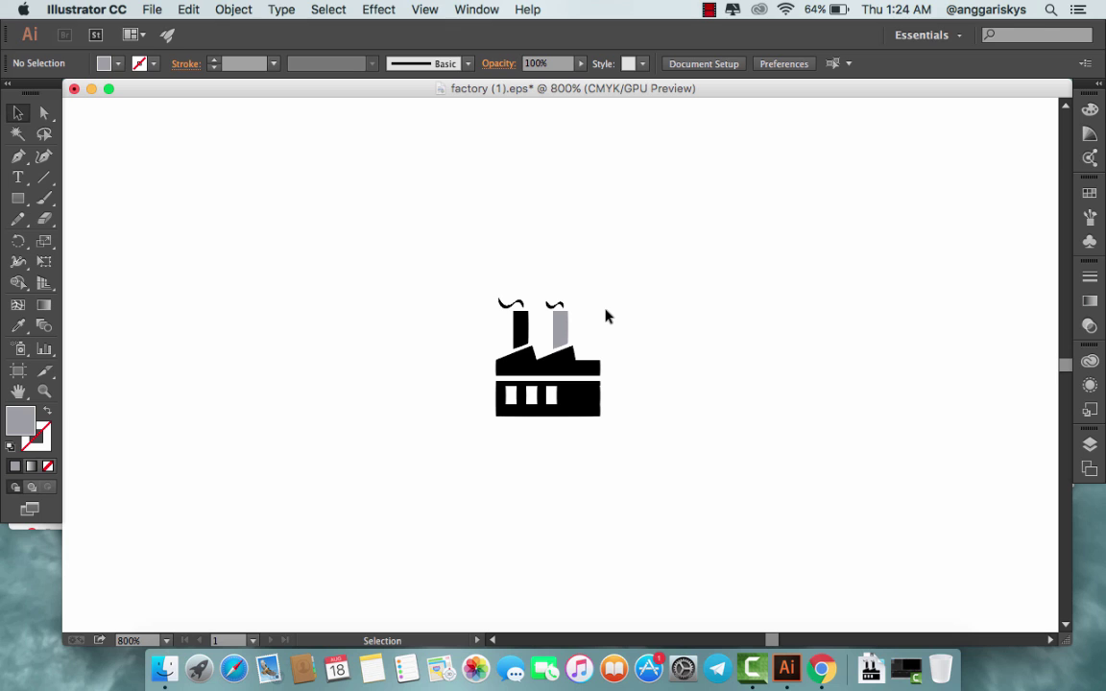
double_click(560, 328)
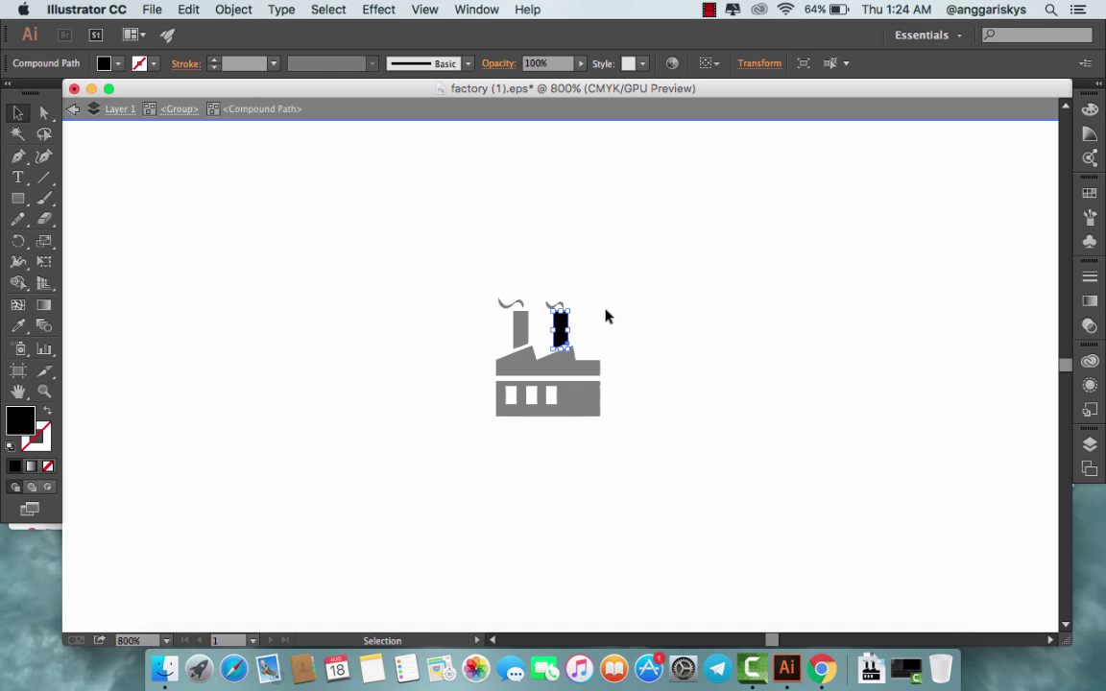
double_click(605, 317)
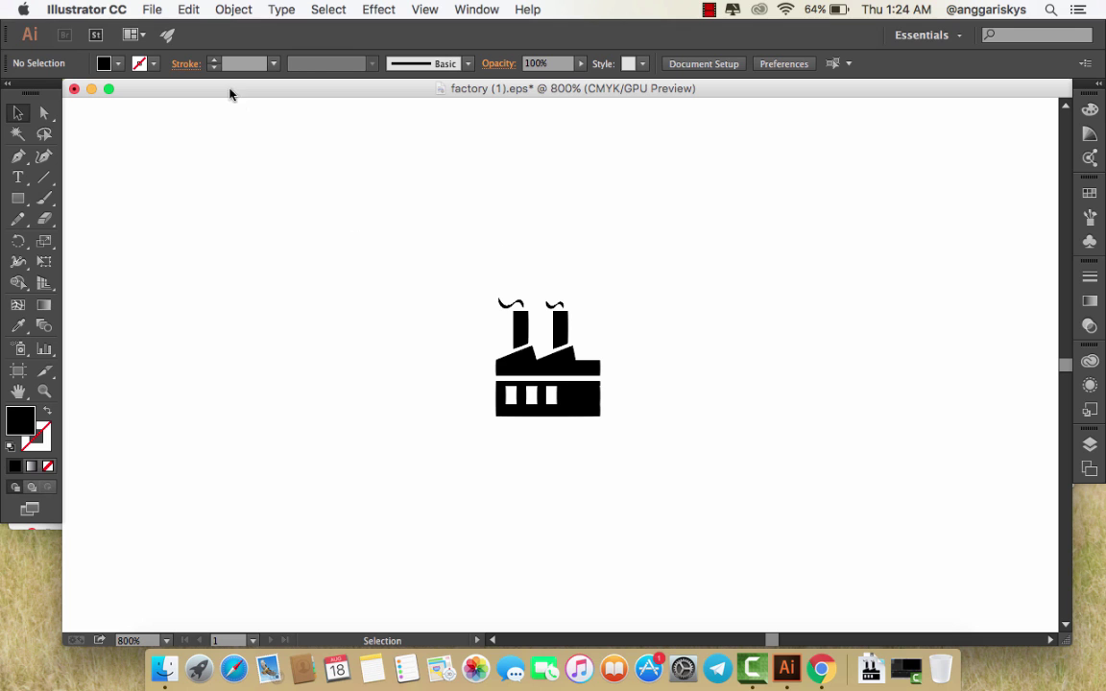
Step: Switch the document colour mode from CMYK to RGB Color
left_click(156, 12)
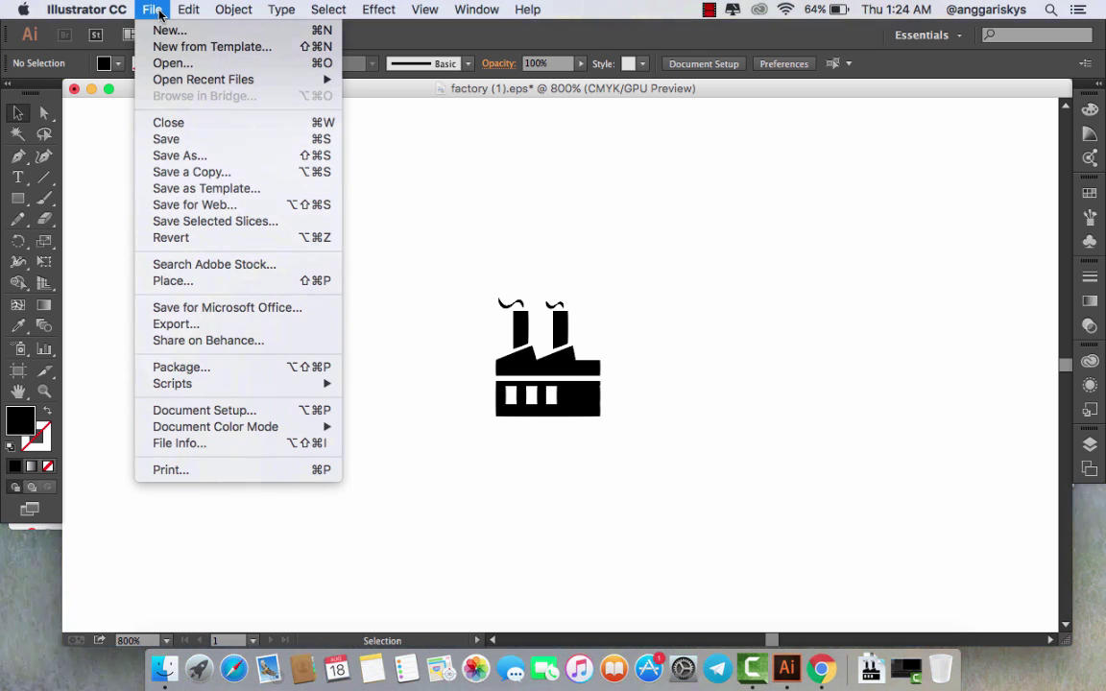
mouse_move(215, 426)
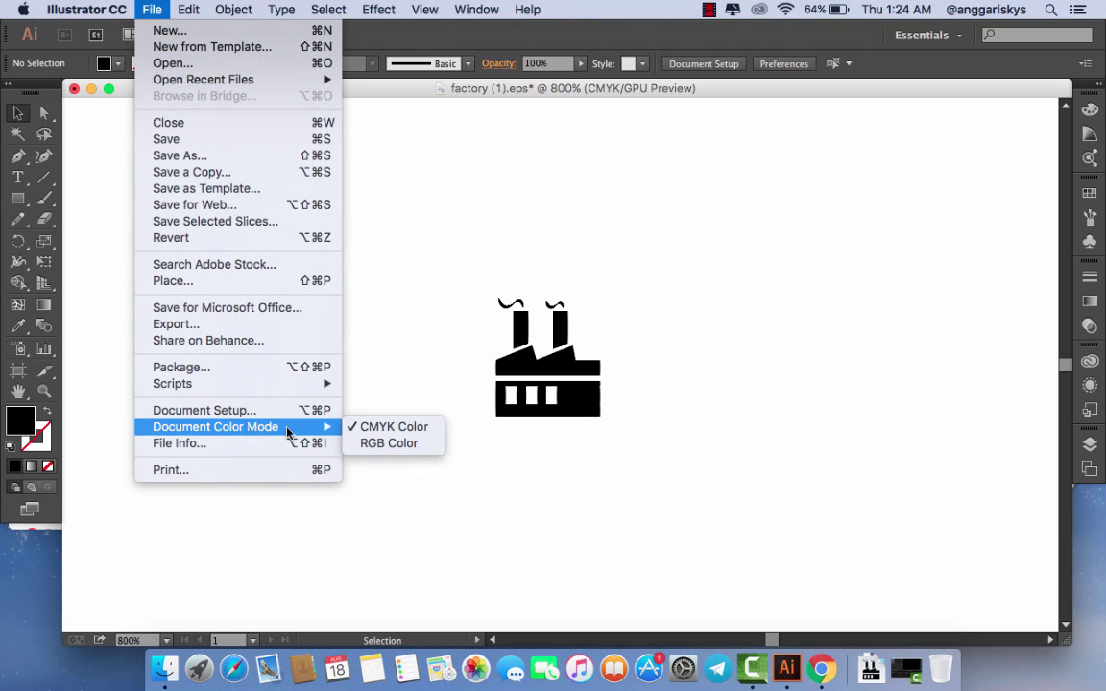
left_click(388, 443)
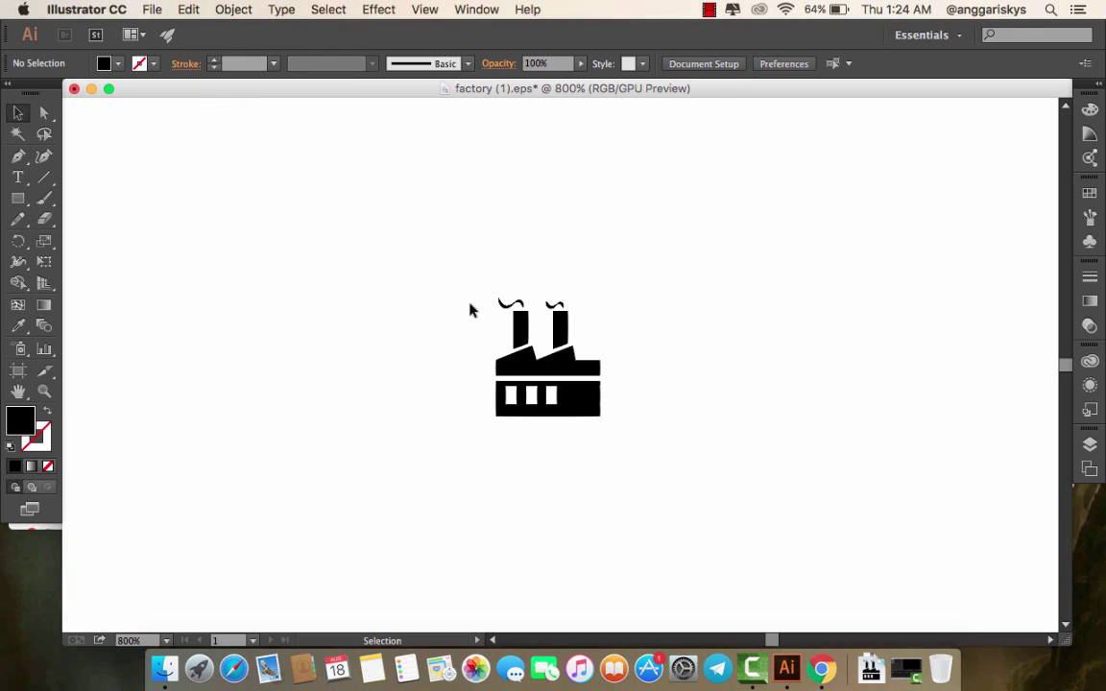
key("super+a")
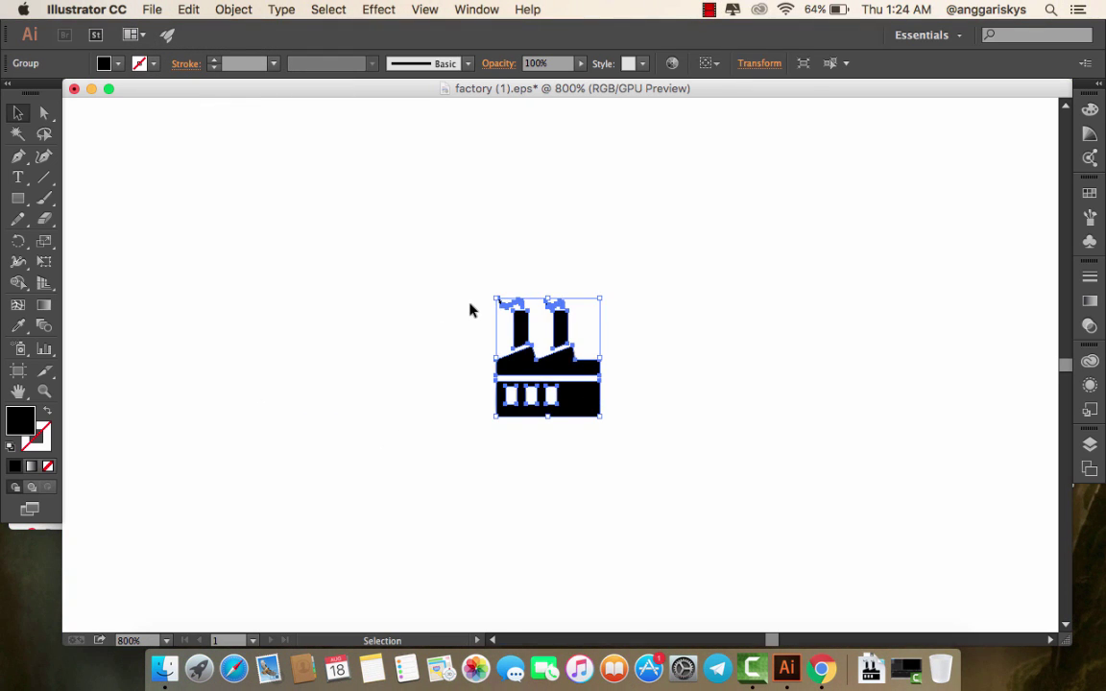
left_click(471, 309)
Step: Convert the whole factory icon's colours to RGB, then deselect it
left_click_drag(457, 262, 650, 468)
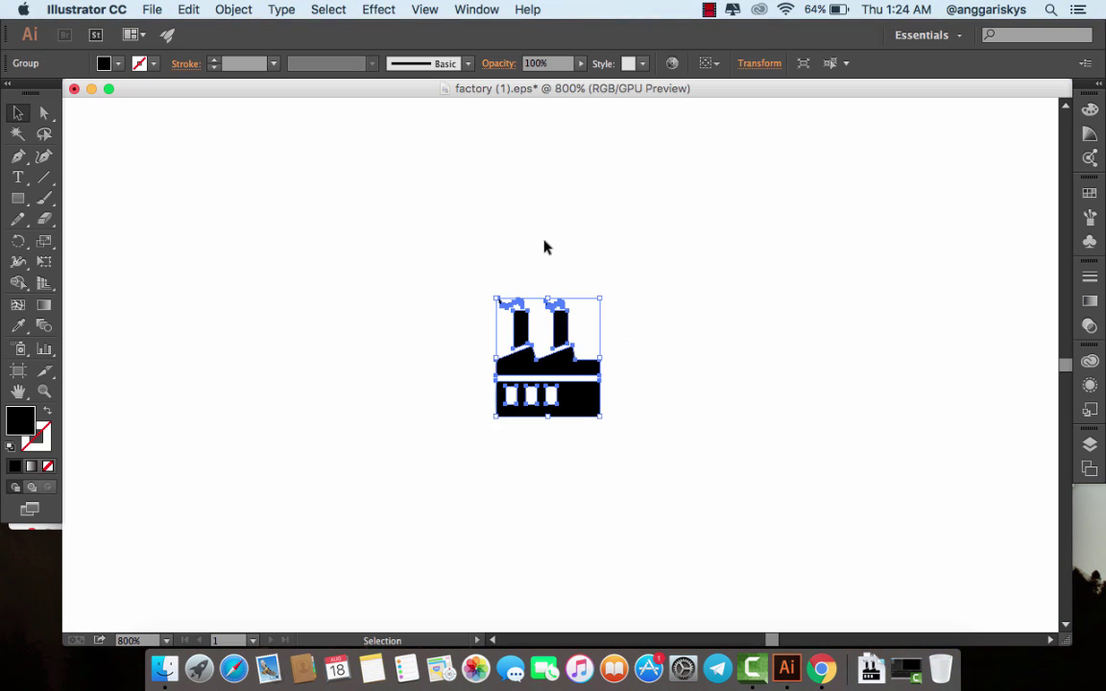
left_click(155, 13)
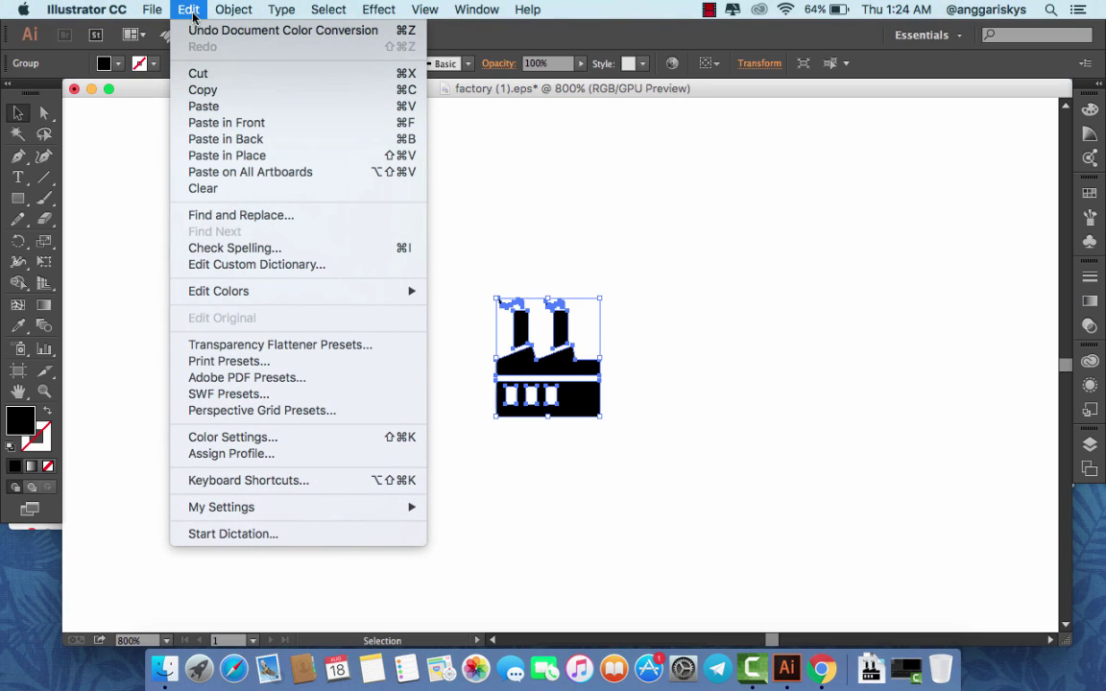
mouse_move(219, 291)
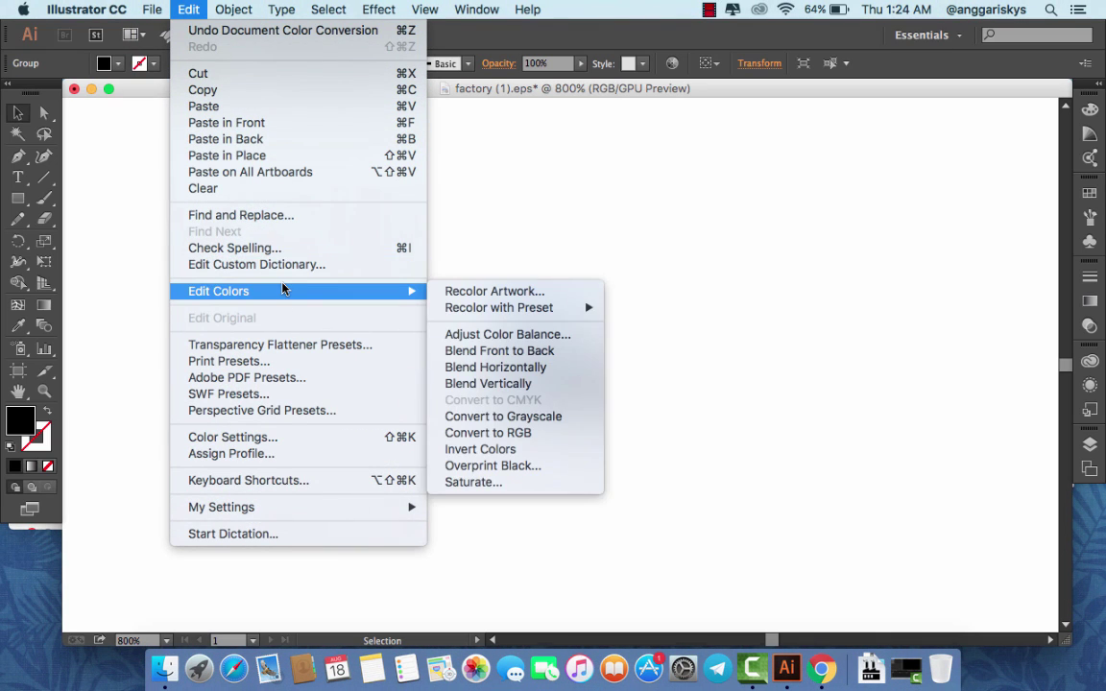
left_click(515, 433)
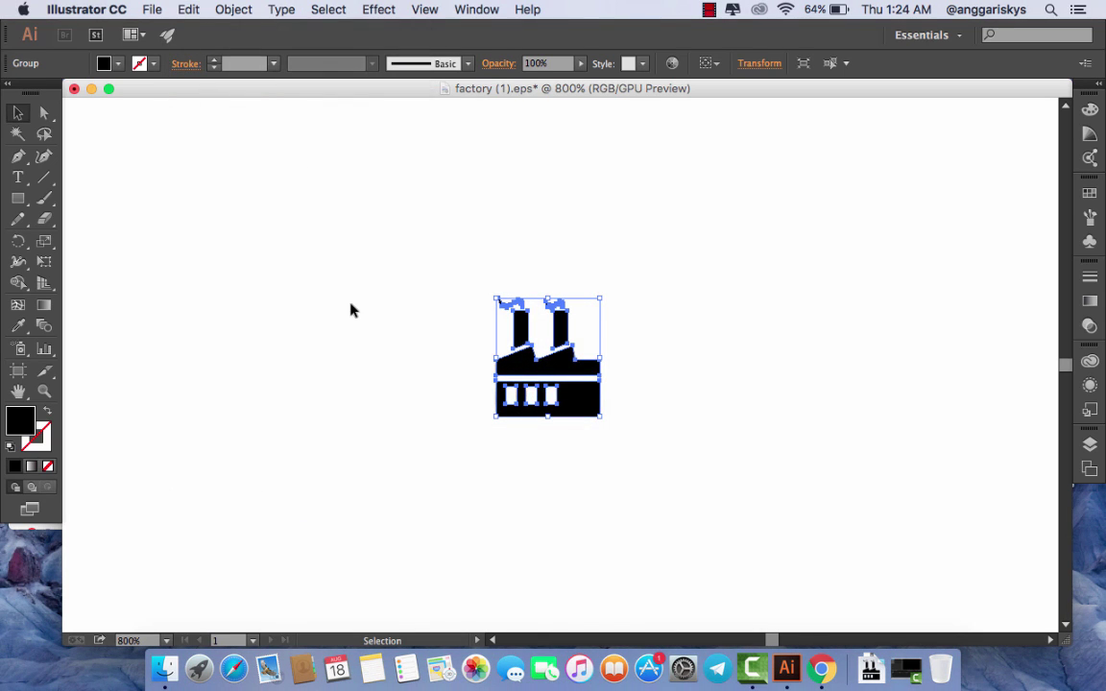
left_click(351, 309)
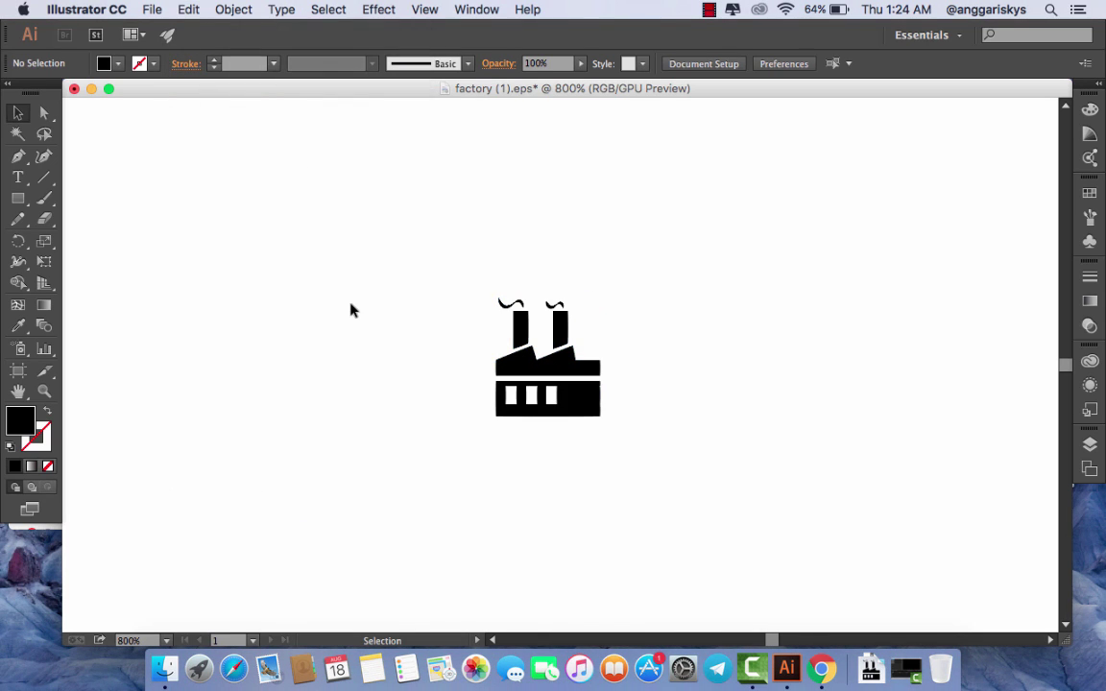
Step: In Save As, choose Desktop, name the file factory_rgb and select Illustrator EPS format
left_click(152, 10)
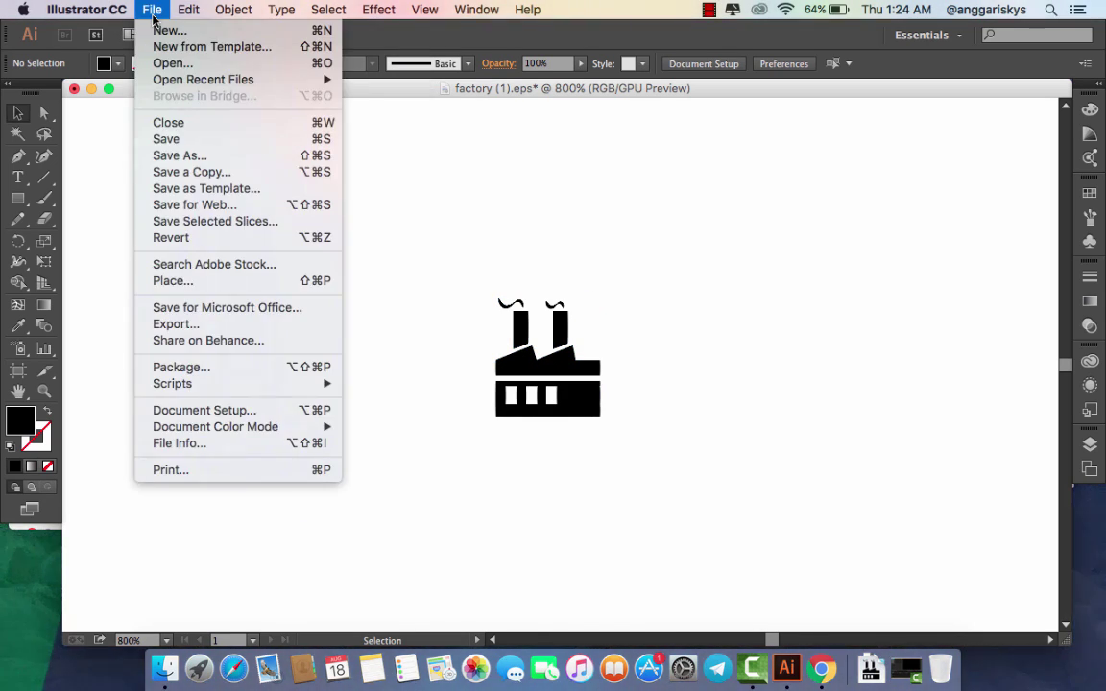
left_click(204, 155)
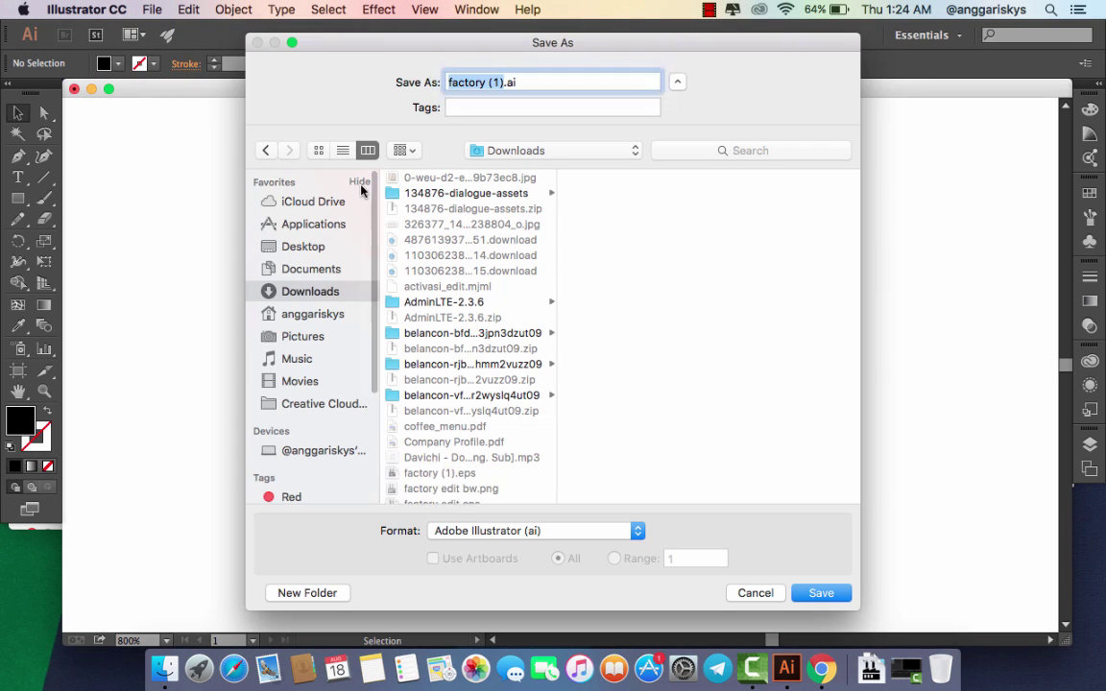
left_click(303, 247)
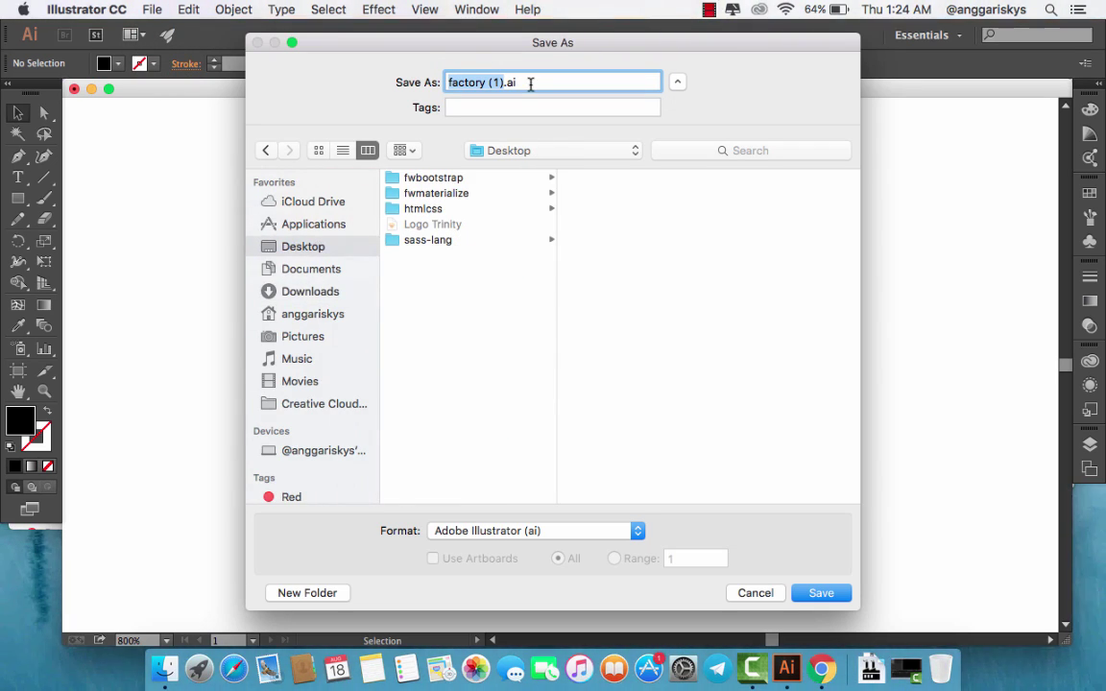
type("facot")
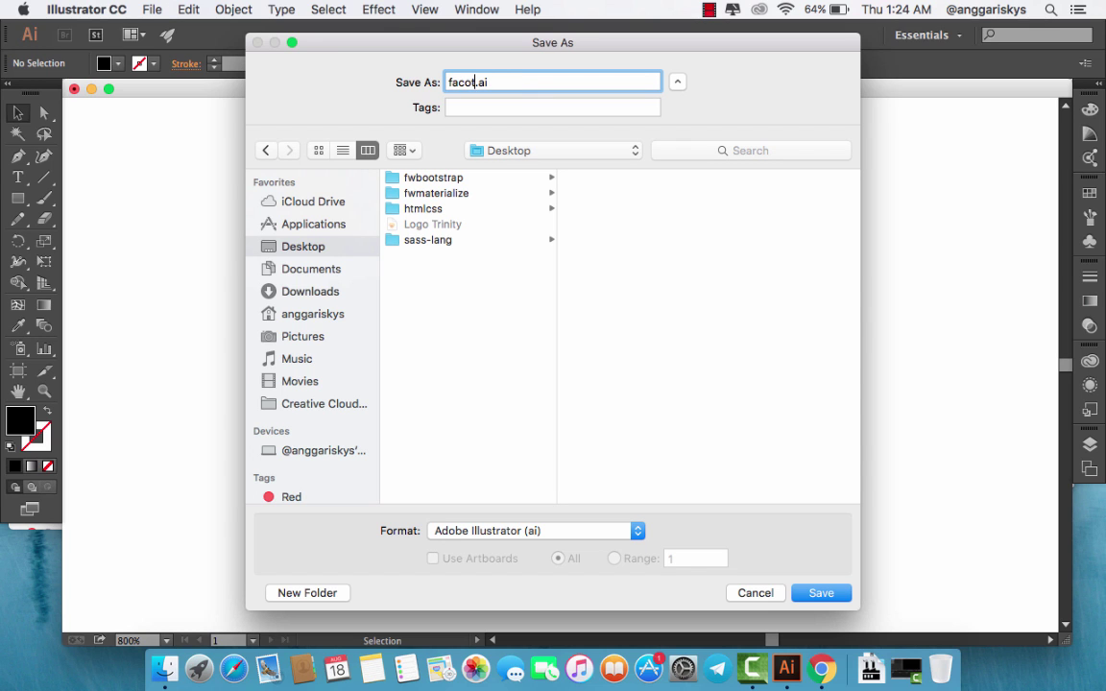
key("BackSpace")
key("BackSpace")
type("tory_rg")
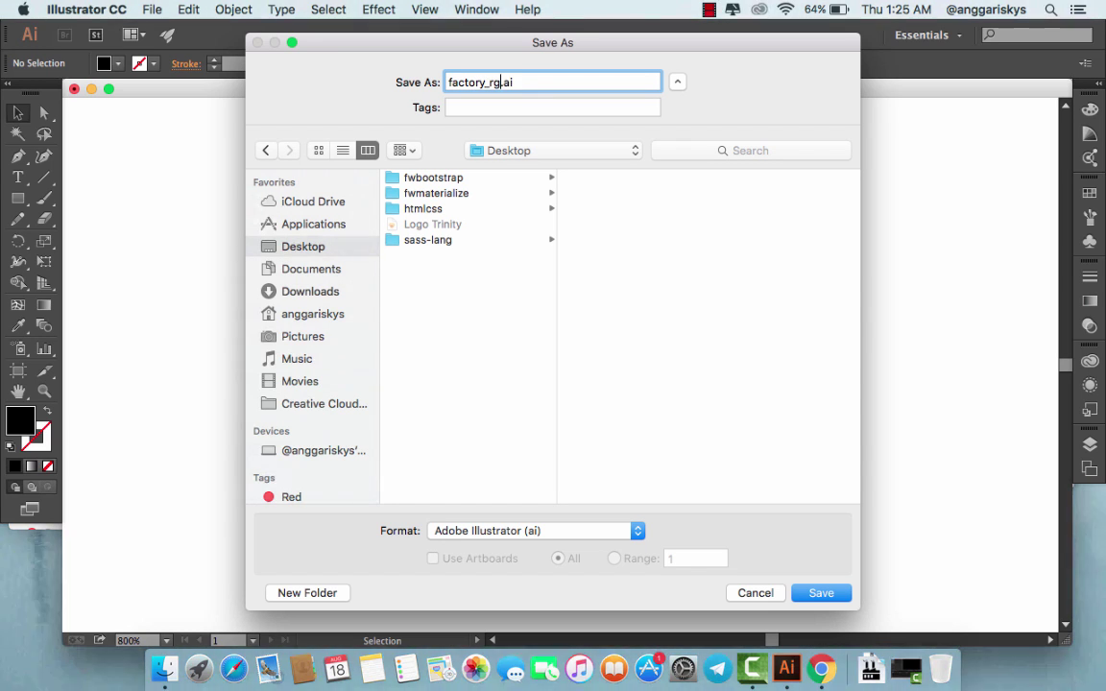
type("b")
left_click(638, 528)
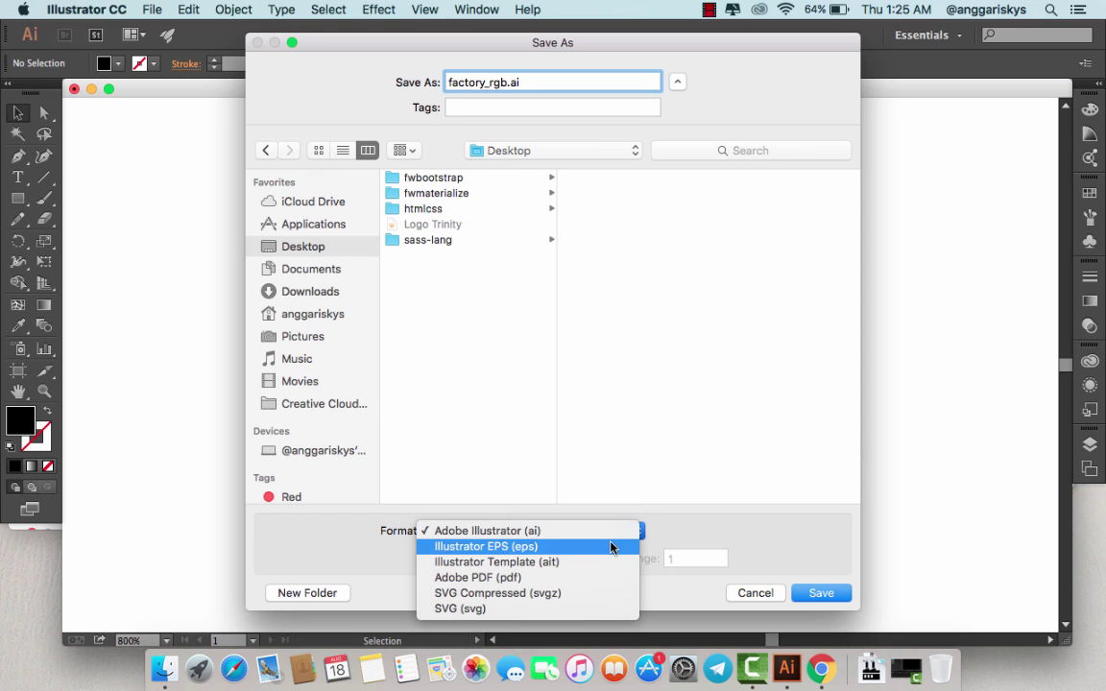
left_click(611, 547)
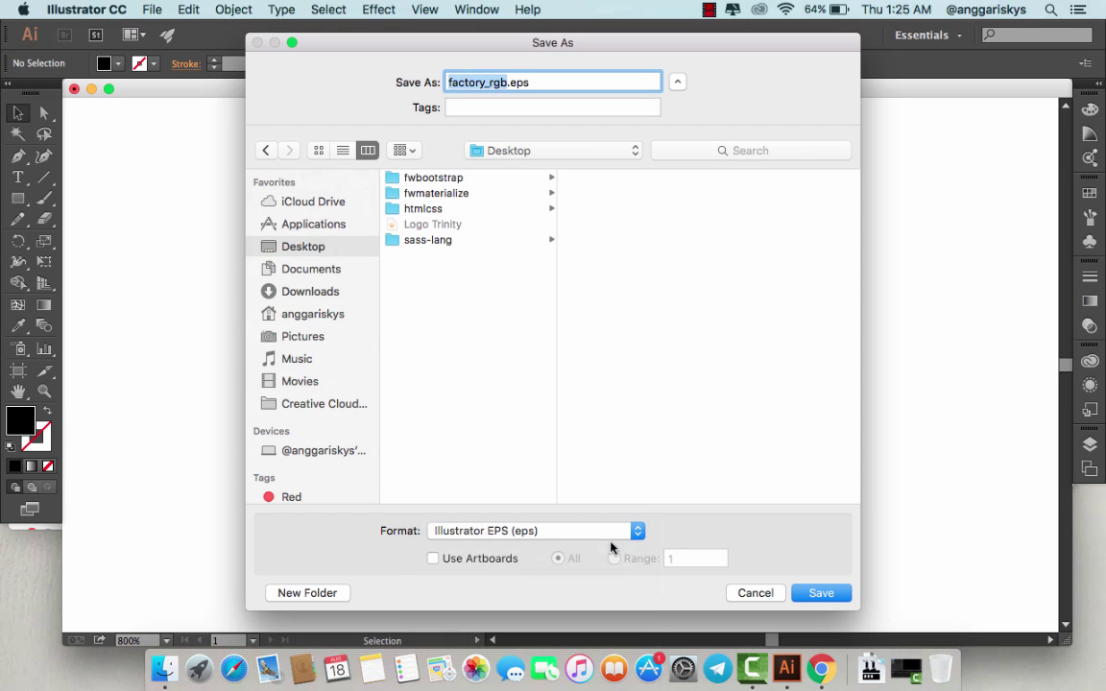
Step: Save factory_rgb.eps with Include CMYK PostScript in RGB Files left unchecked
left_click(822, 595)
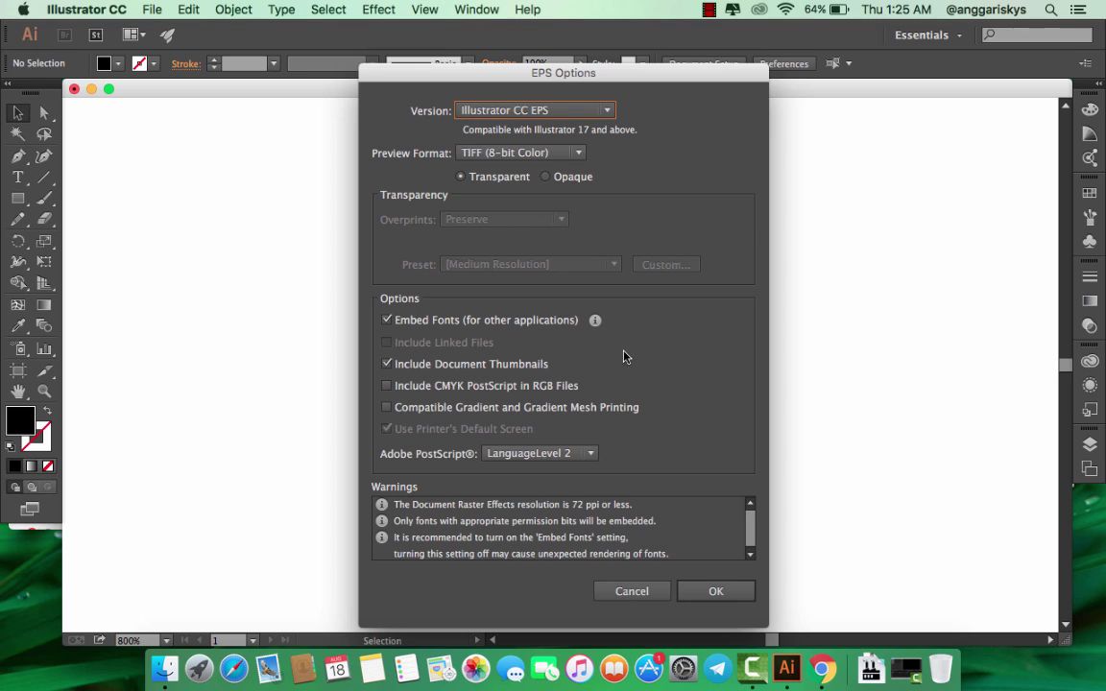
left_click(543, 388)
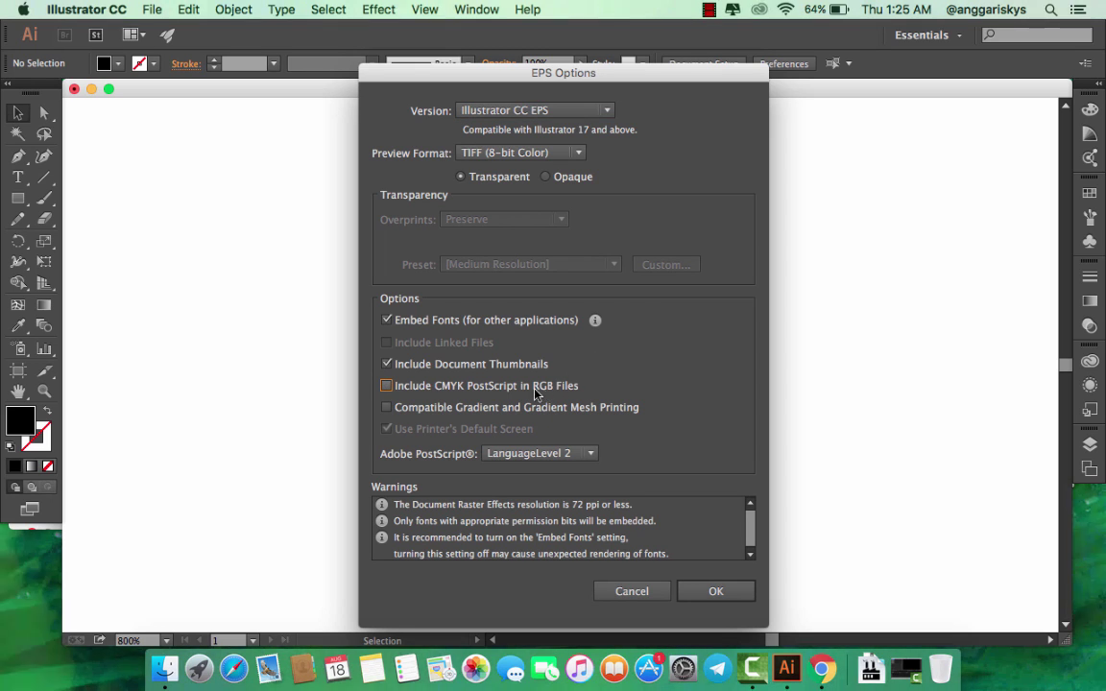
left_click(521, 386)
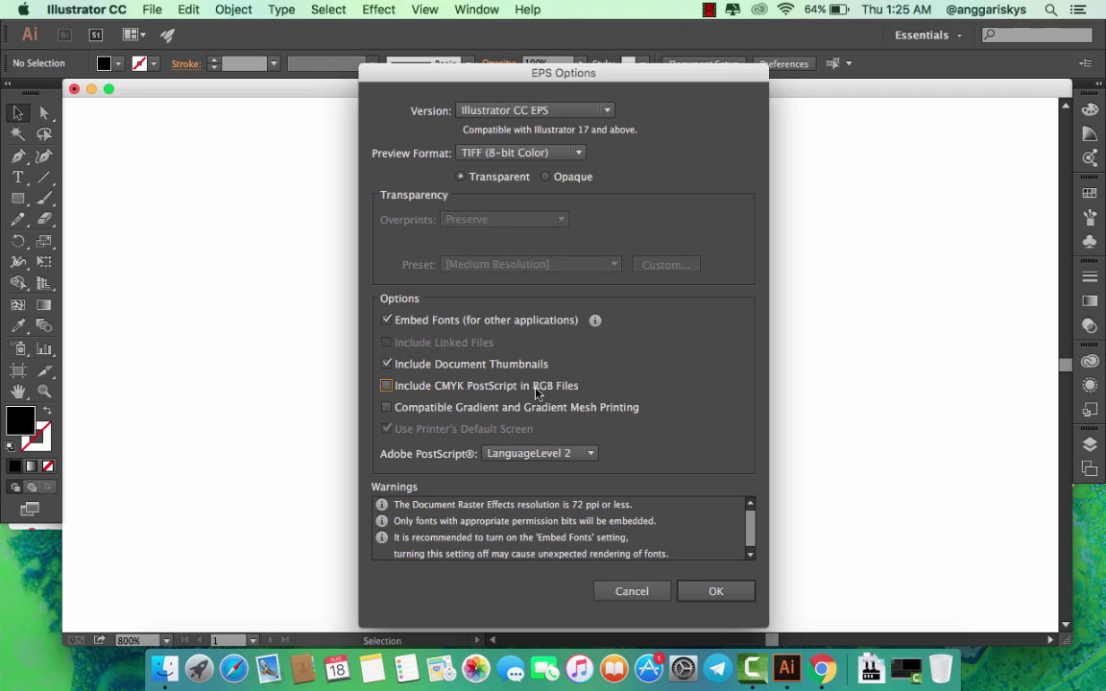
left_click(533, 389)
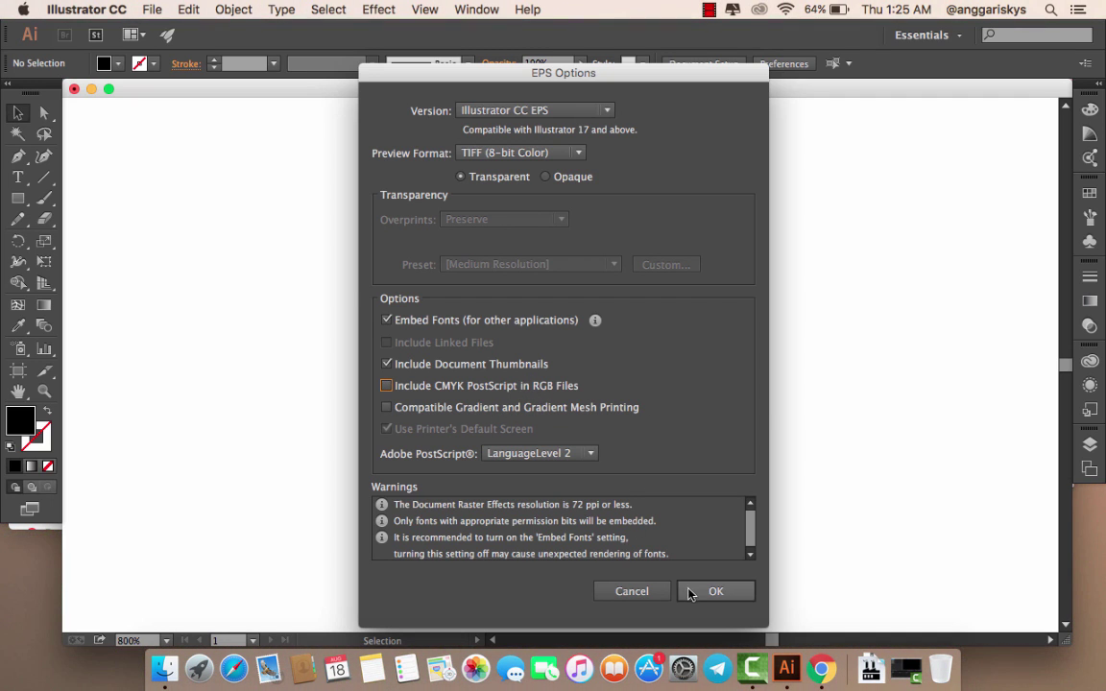
left_click(712, 591)
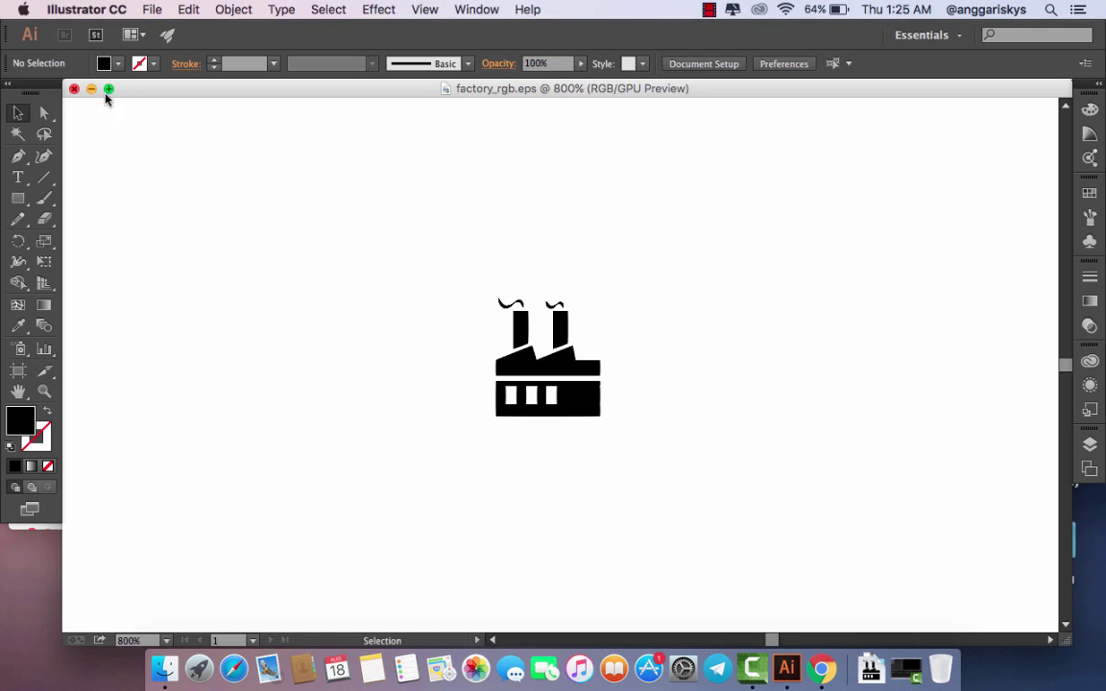
Step: Close the document and Downloads window, then open Desktop's factory_rgb.eps with Illustrator CC
left_click(74, 89)
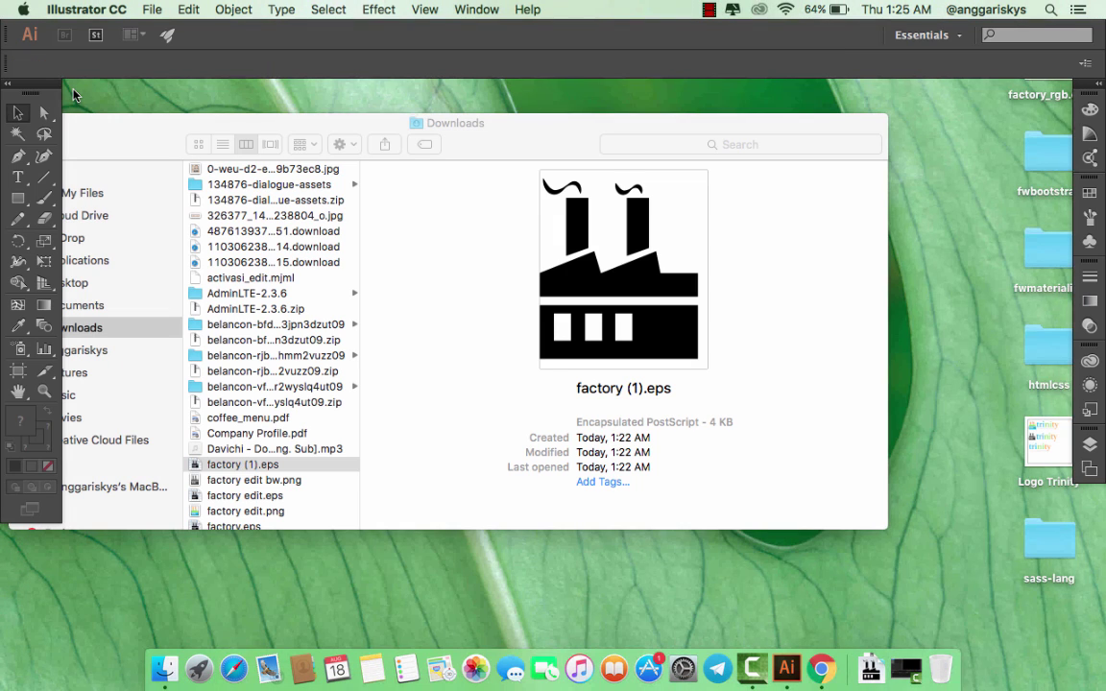
left_click(163, 137)
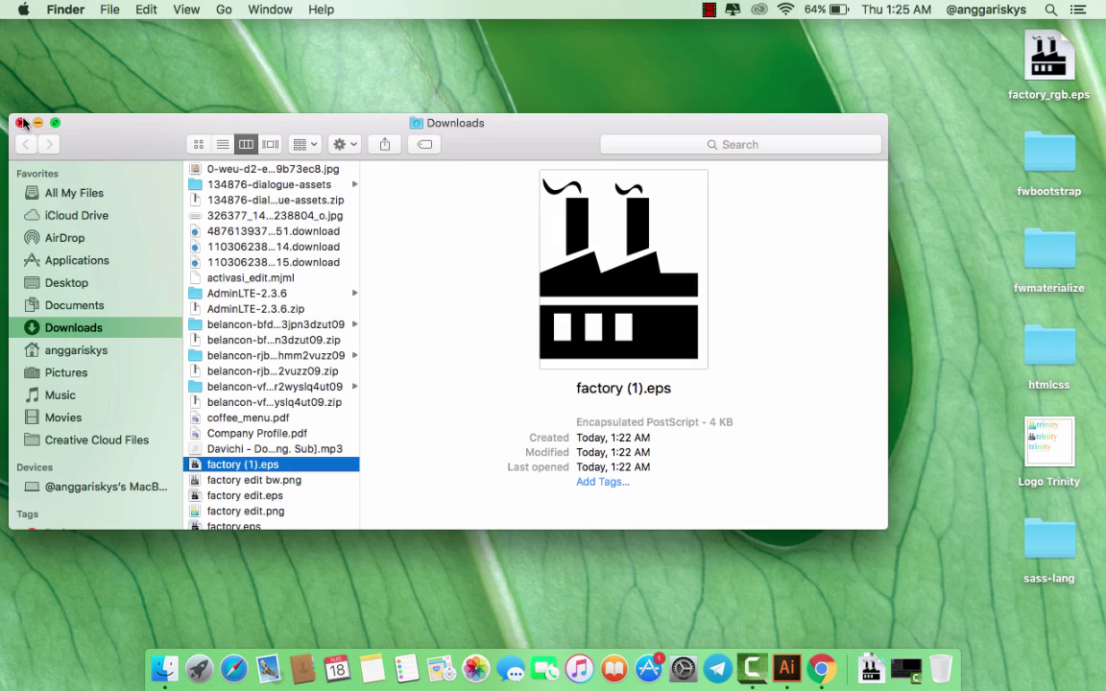
left_click(21, 117)
left_click(1023, 55)
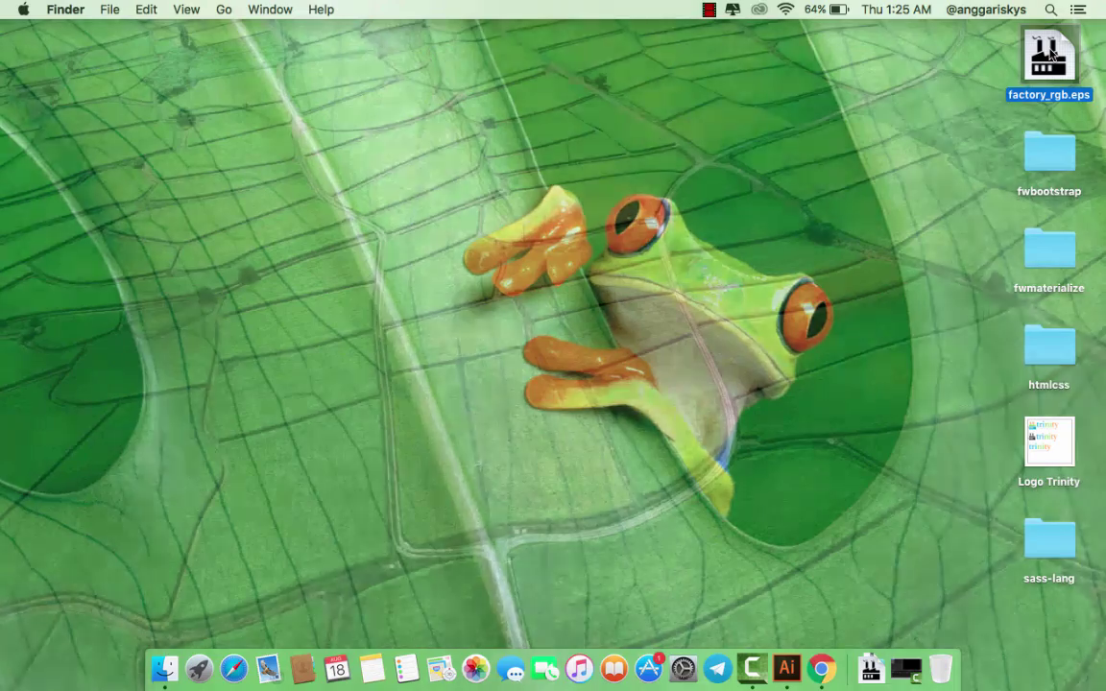
right_click(1023, 53)
mouse_move(881, 74)
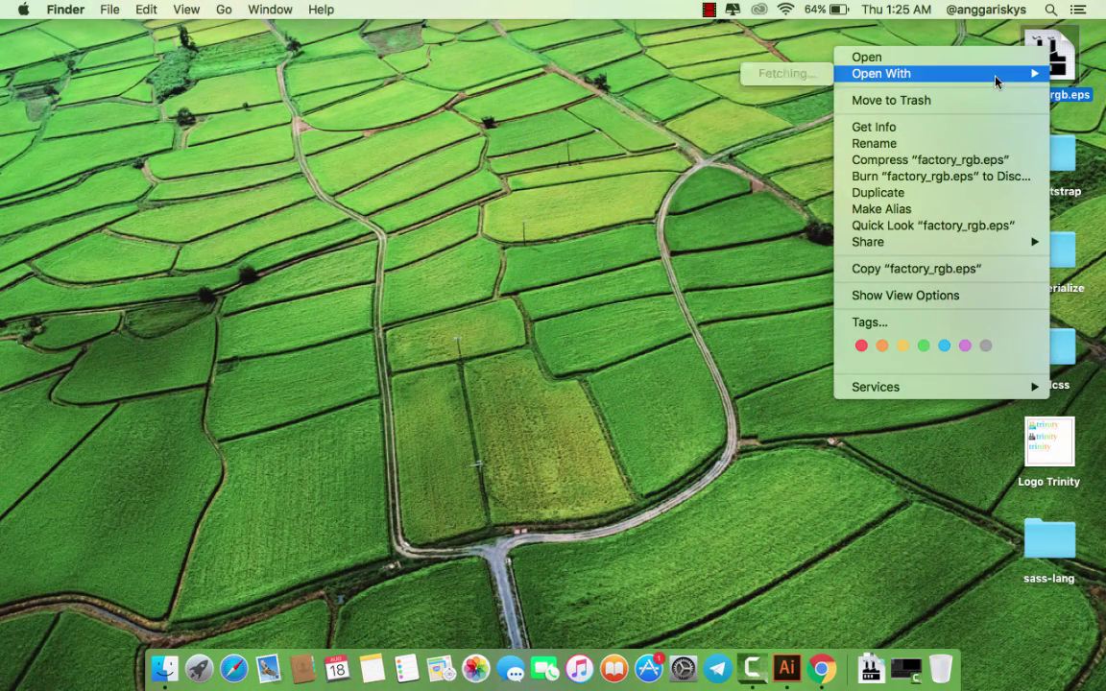
left_click(734, 101)
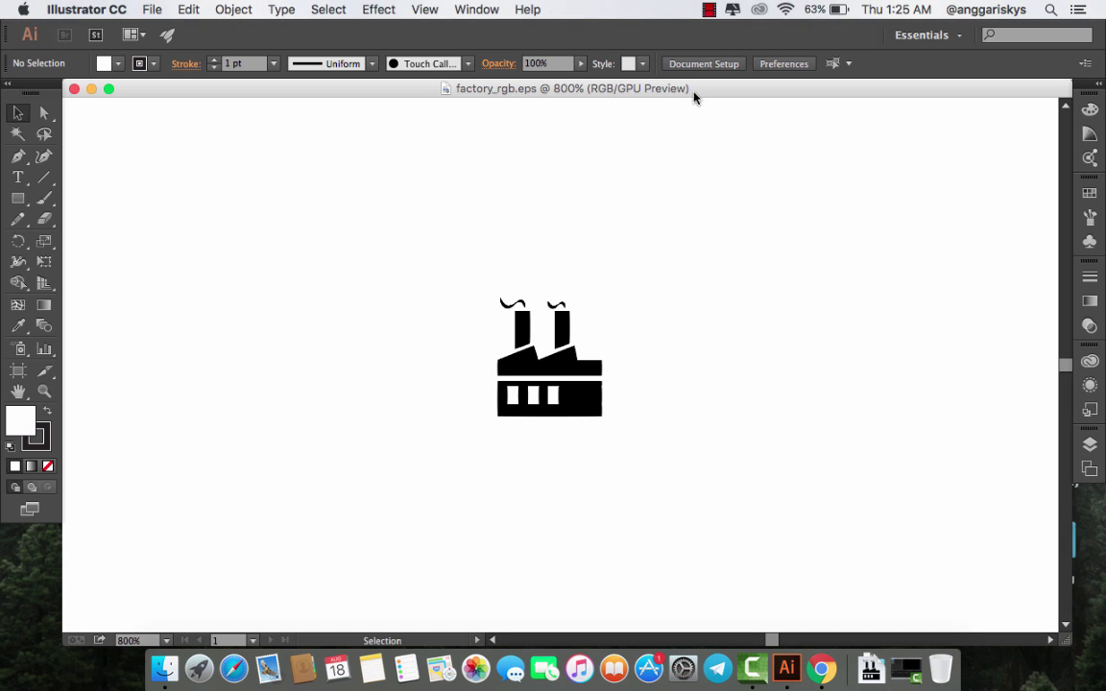
Step: Fill the right chimney with blue #3498db and deselect it
double_click(563, 329)
left_click(563, 329)
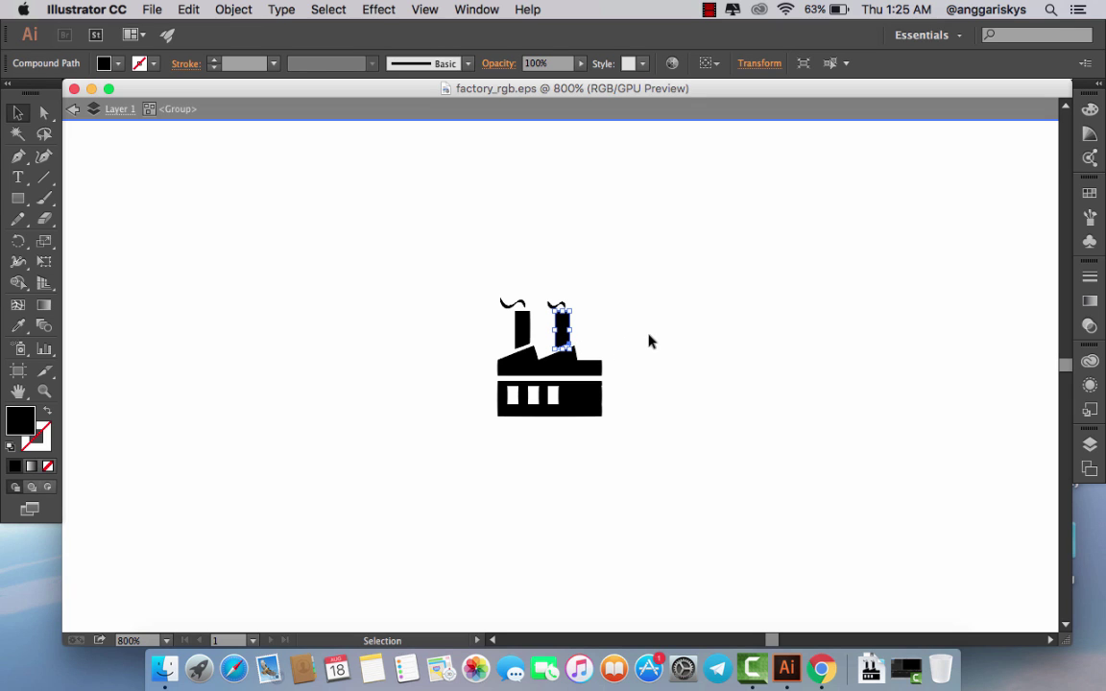
left_click(1090, 194)
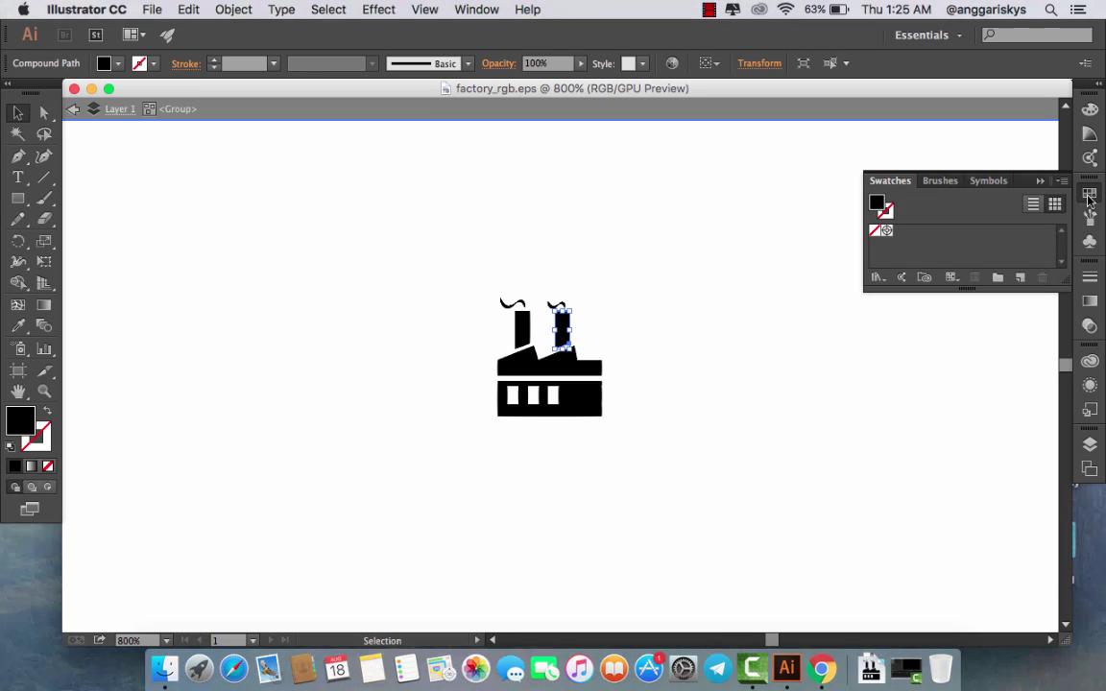
double_click(876, 202)
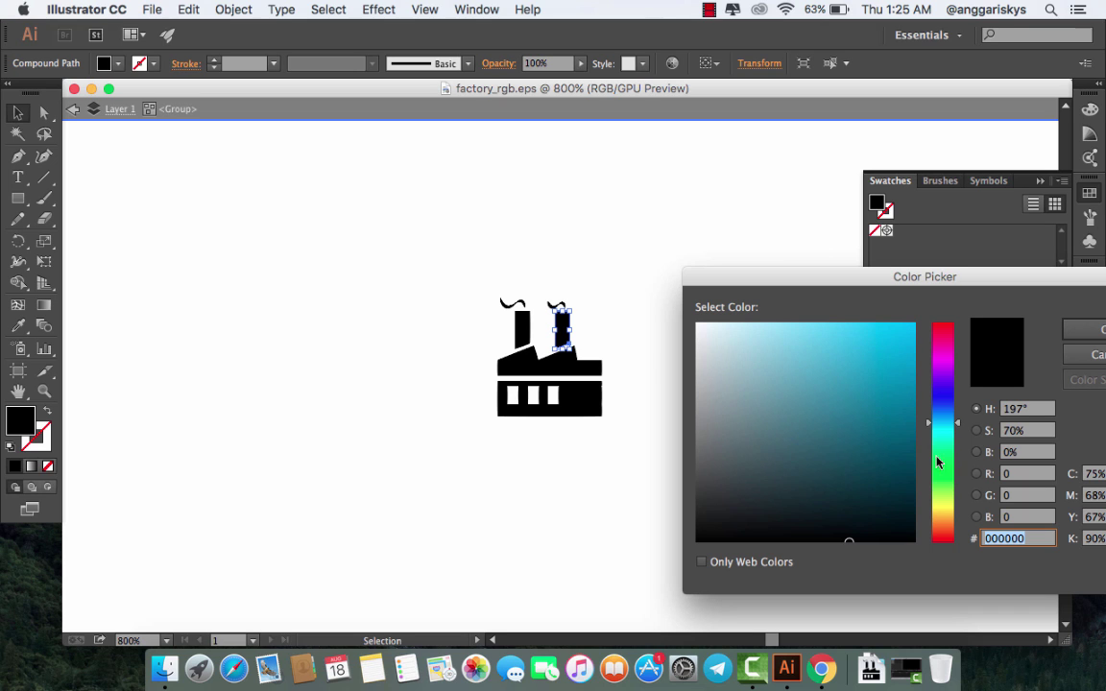
type("3498db")
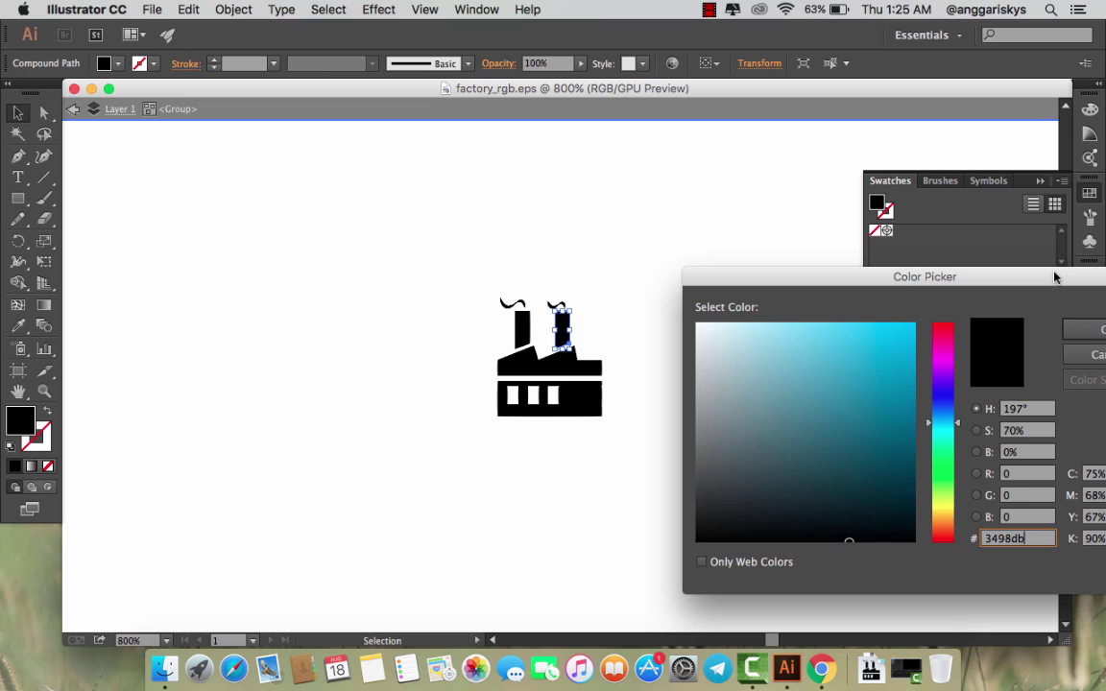
left_click_drag(1047, 277, 825, 257)
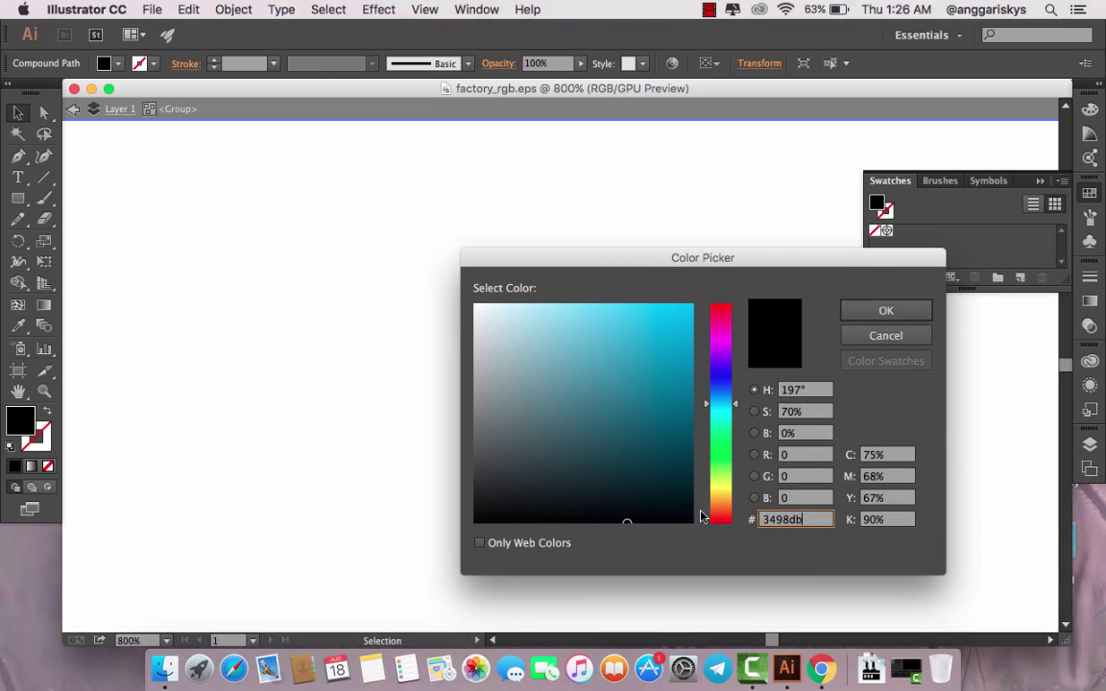
left_click(811, 496)
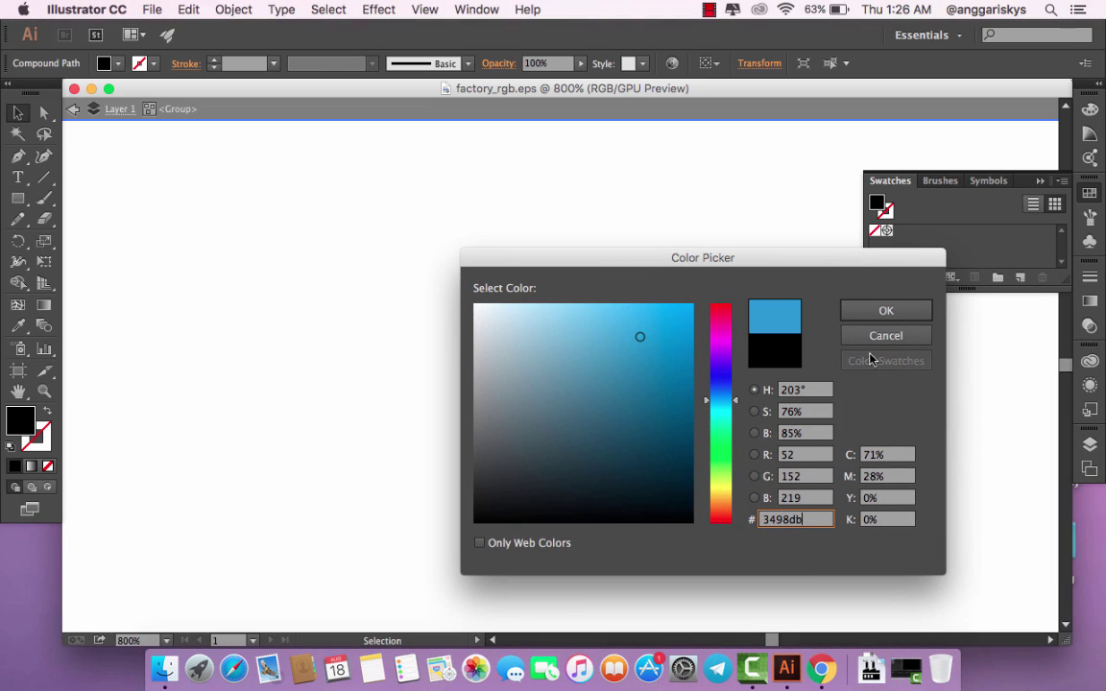
left_click(878, 313)
left_click(830, 352)
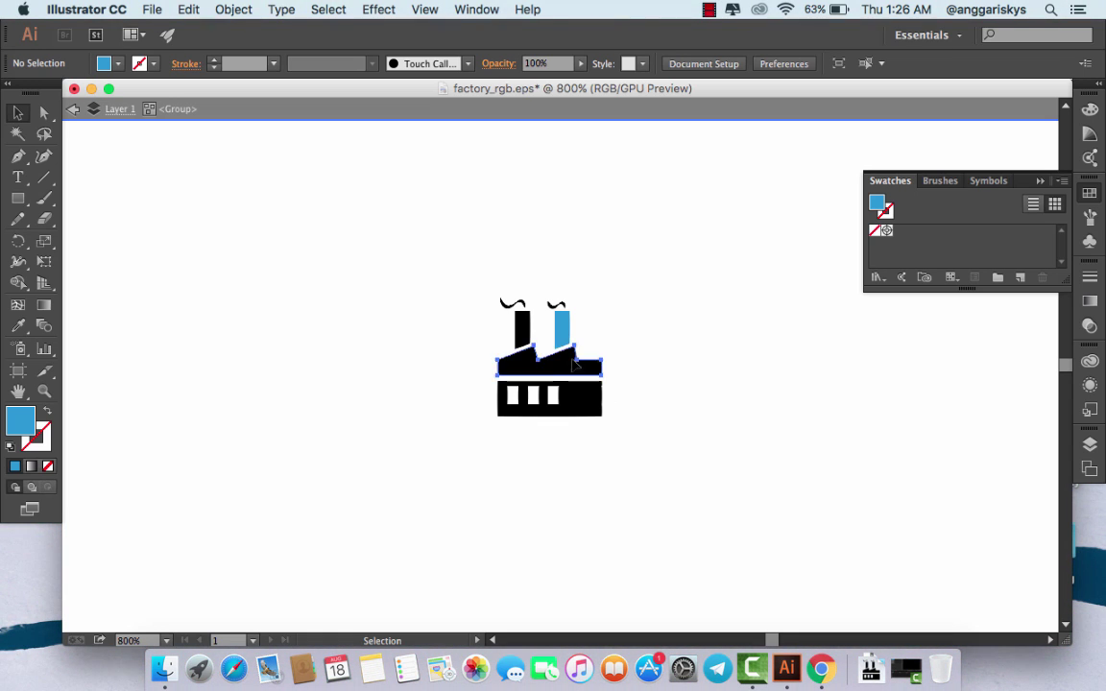
Step: Colour the roof red through the fill colour picker
double_click(581, 367)
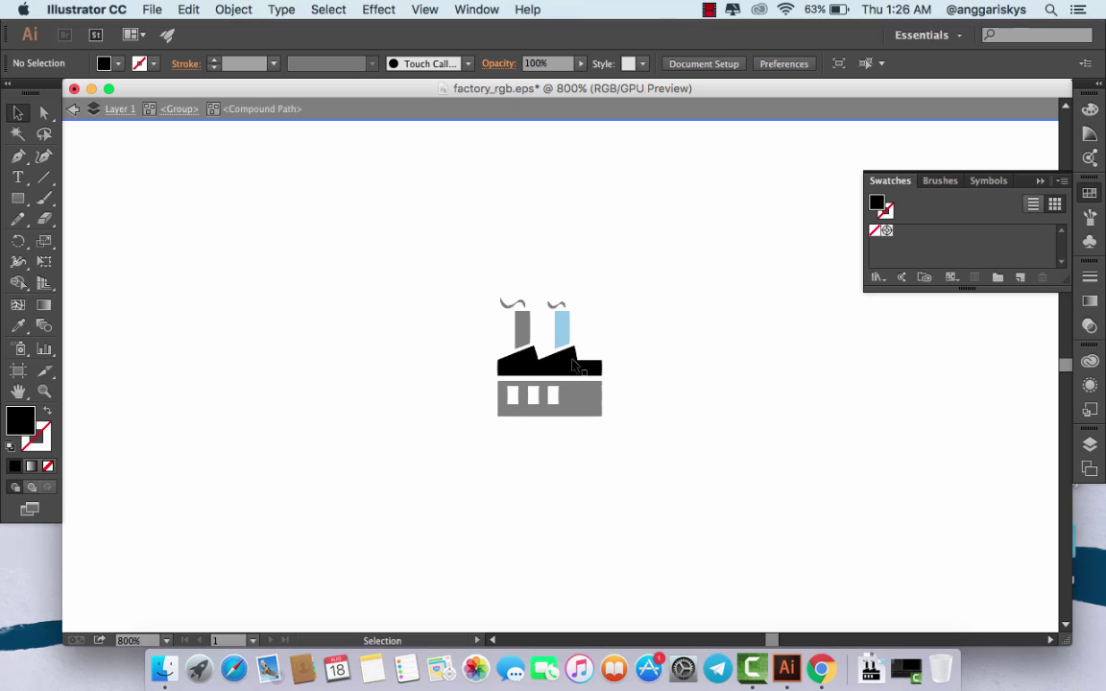
double_click(876, 204)
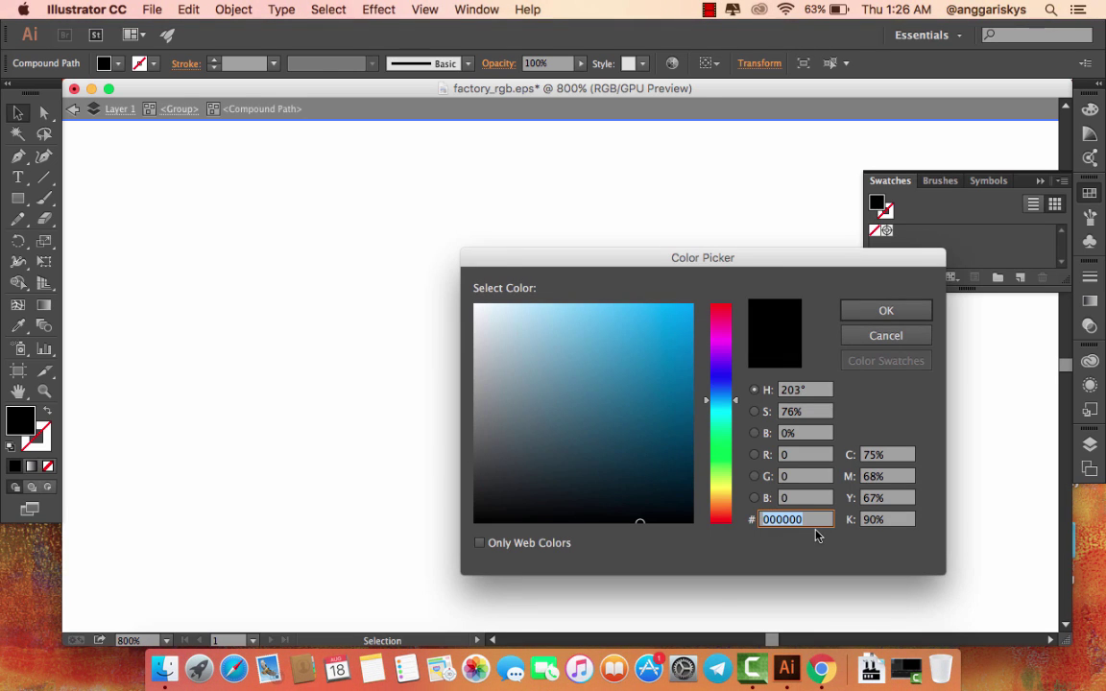
type("e74c3c")
key("Return")
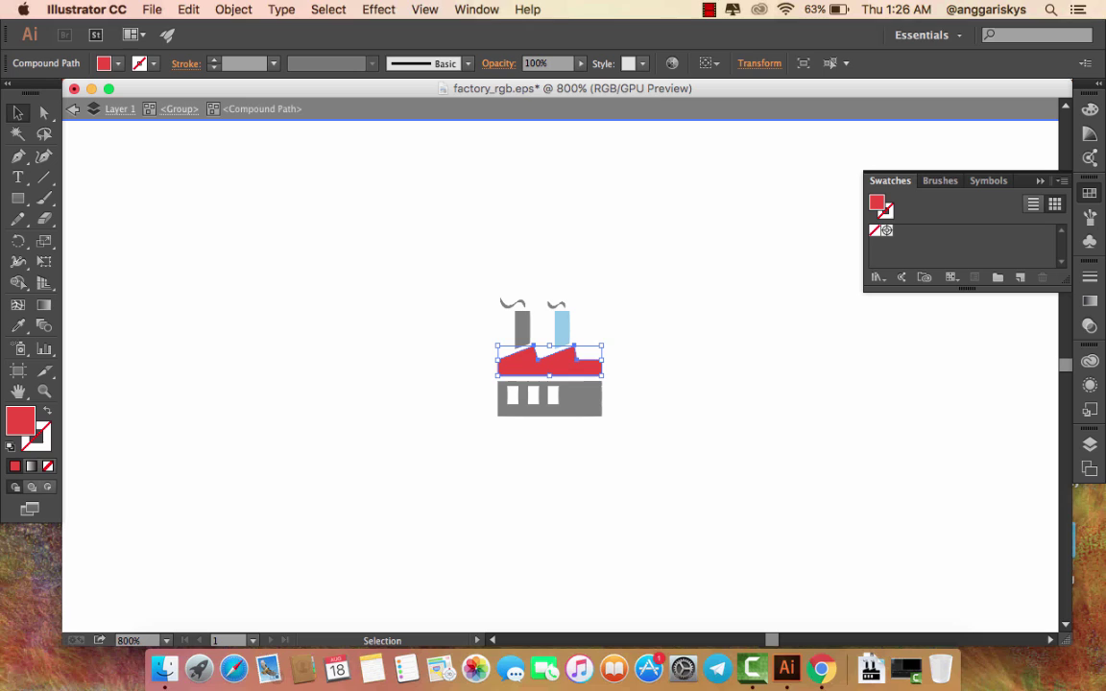
left_click(850, 462)
double_click(774, 309)
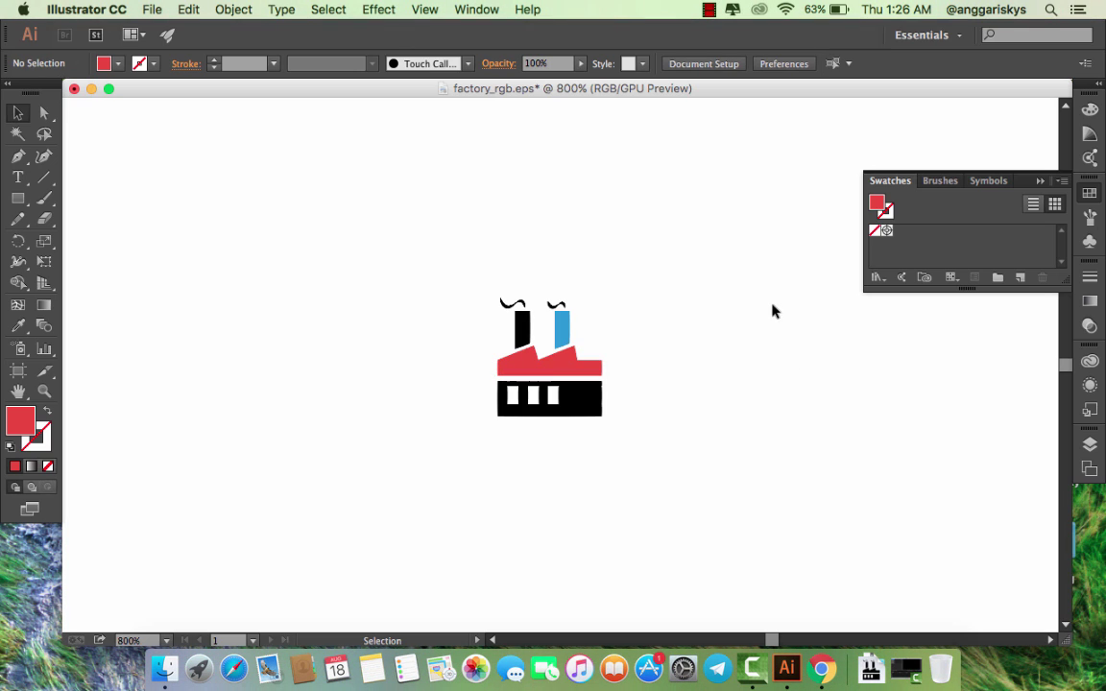
Step: Fill the left chimney with the same blue, #3498db
double_click(521, 323)
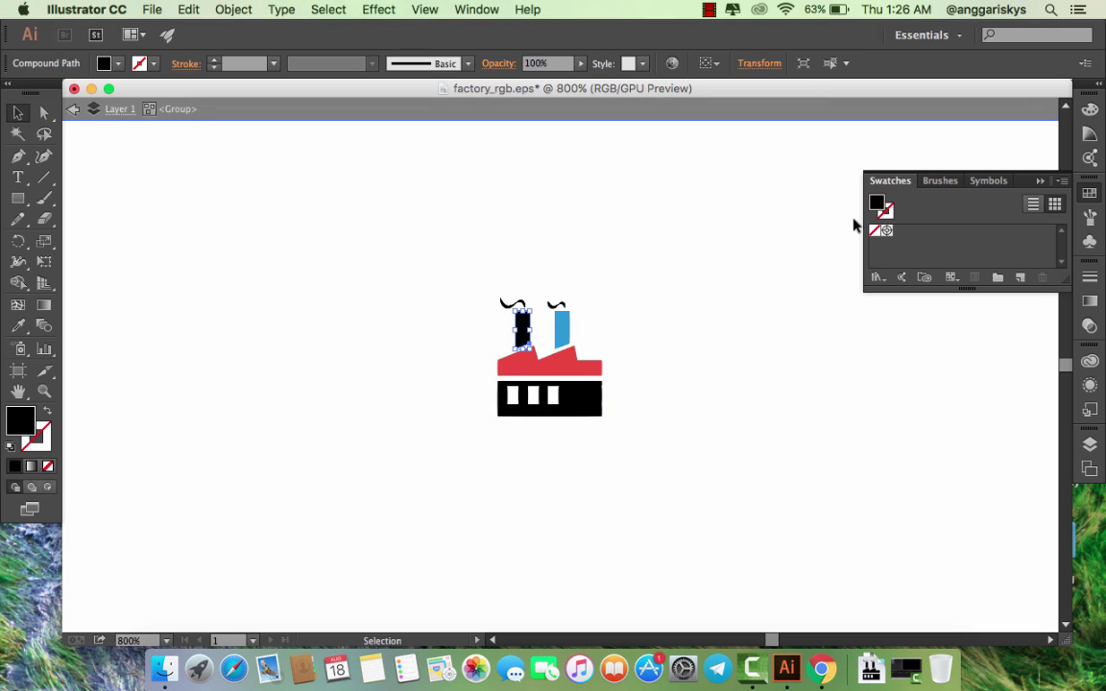
double_click(876, 203)
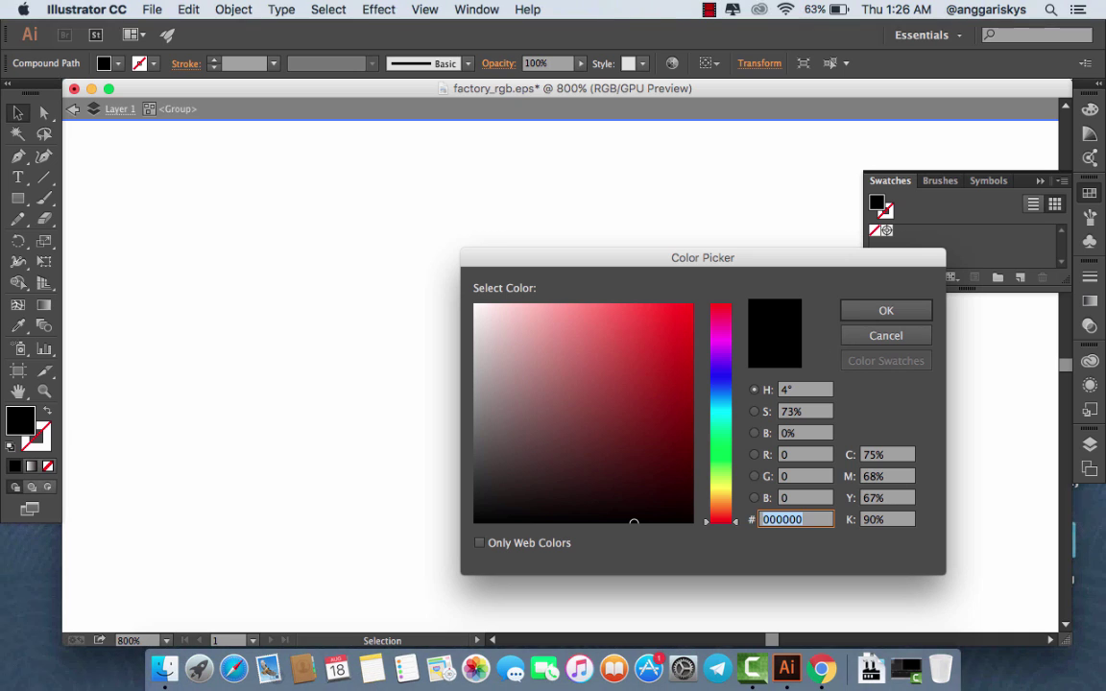
type("3498db")
key("Return")
left_click(688, 526)
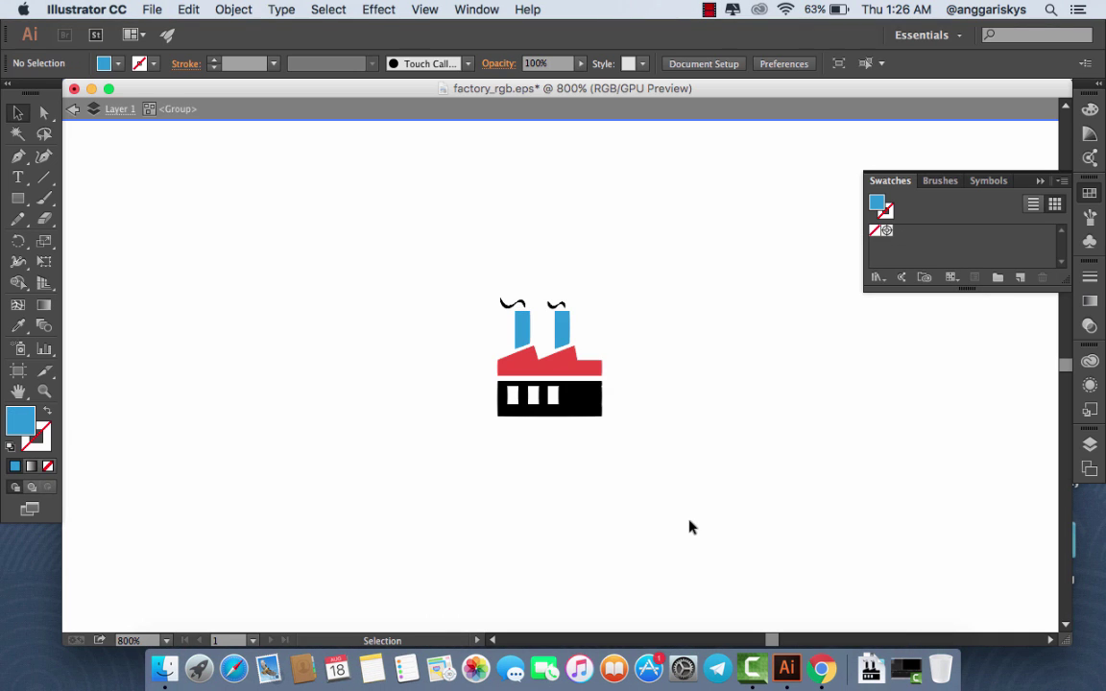
key("Escape")
Step: Fill the base green with hex 1abc9c and exit group isolation
double_click(583, 396)
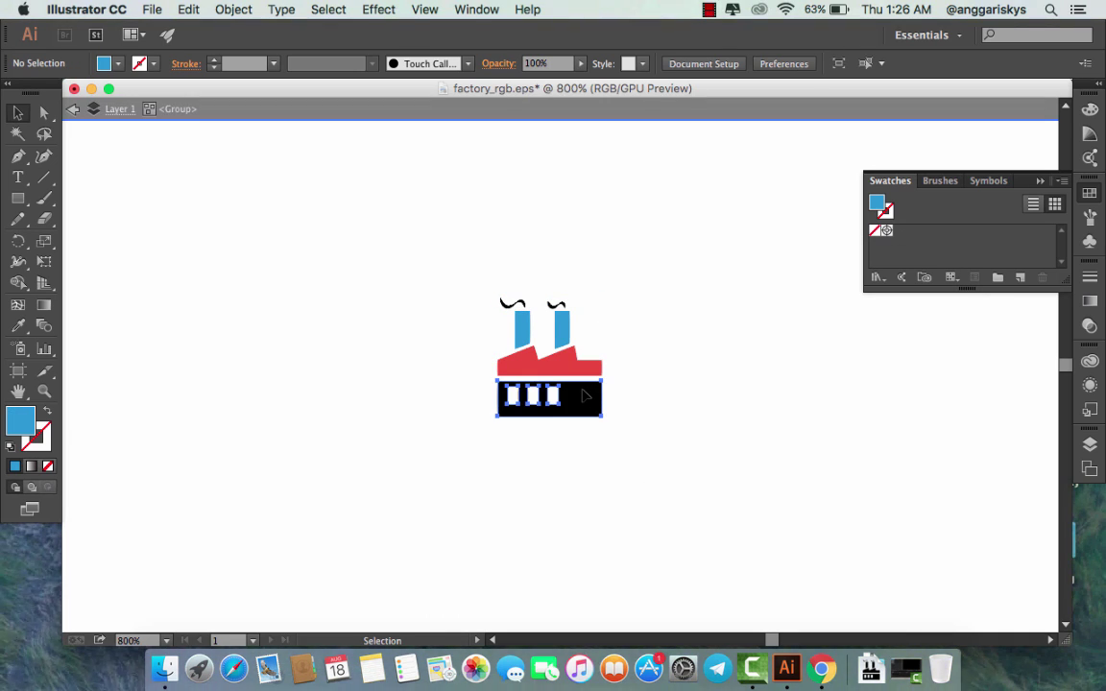
left_click(584, 395)
double_click(881, 205)
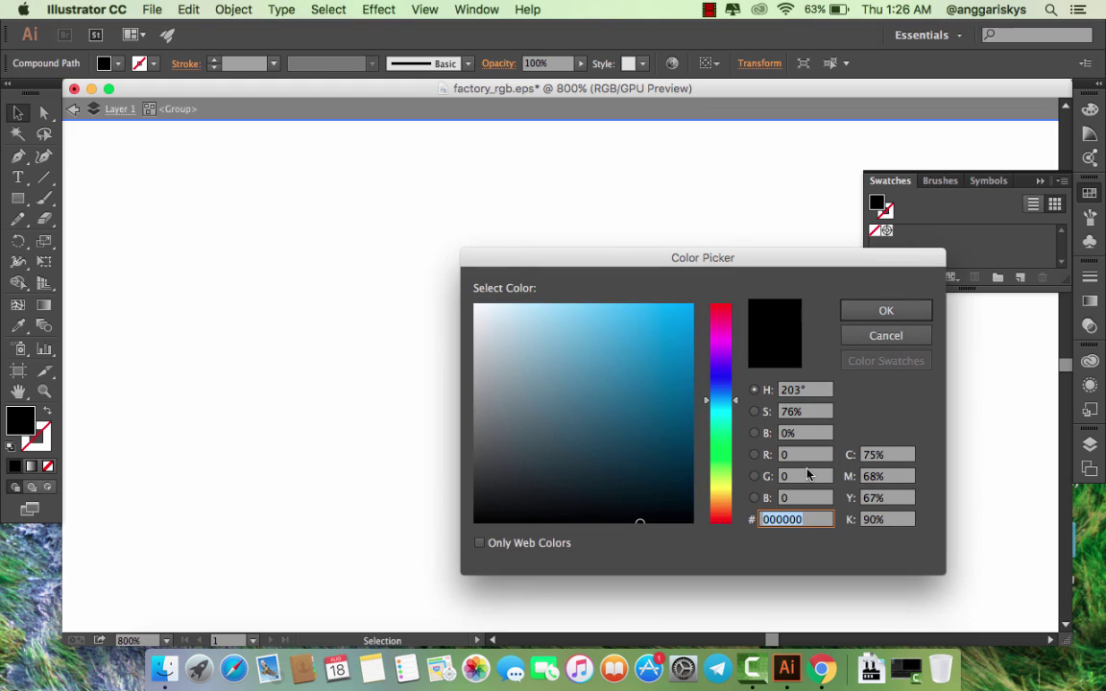
type("1abc9c")
key("Return")
key("Escape")
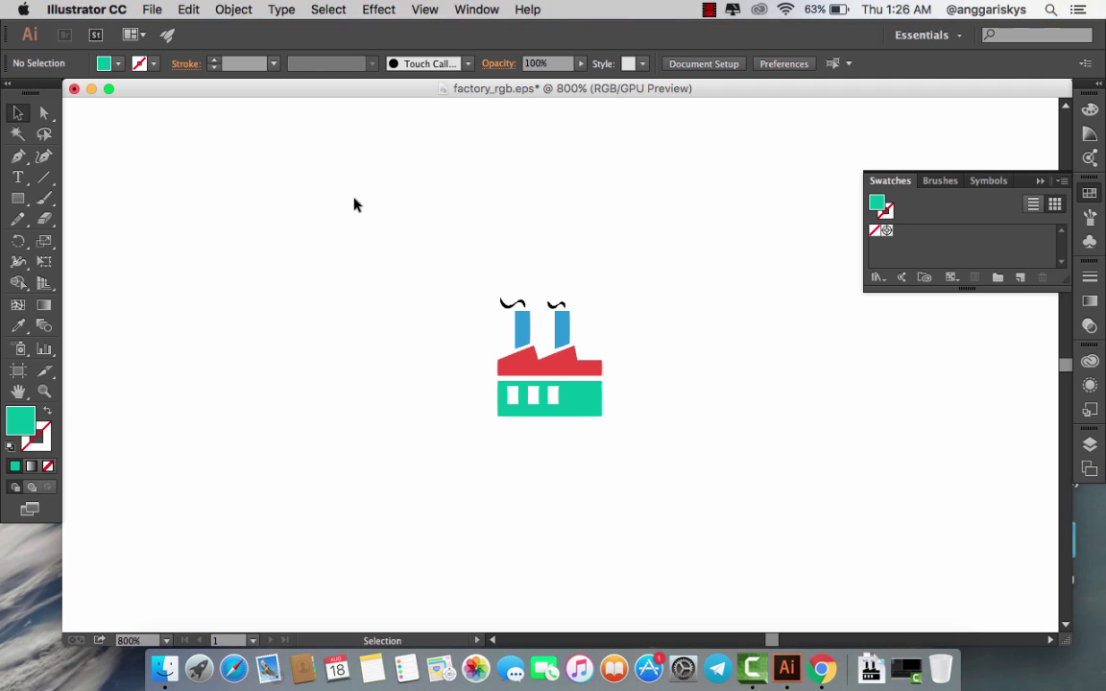
Step: Zoom out, scale the factory icon up by its corner and center it on the artboard
key("super+minus")
key("super+minus")
key("super+minus")
key("super+minus")
key("super+minus")
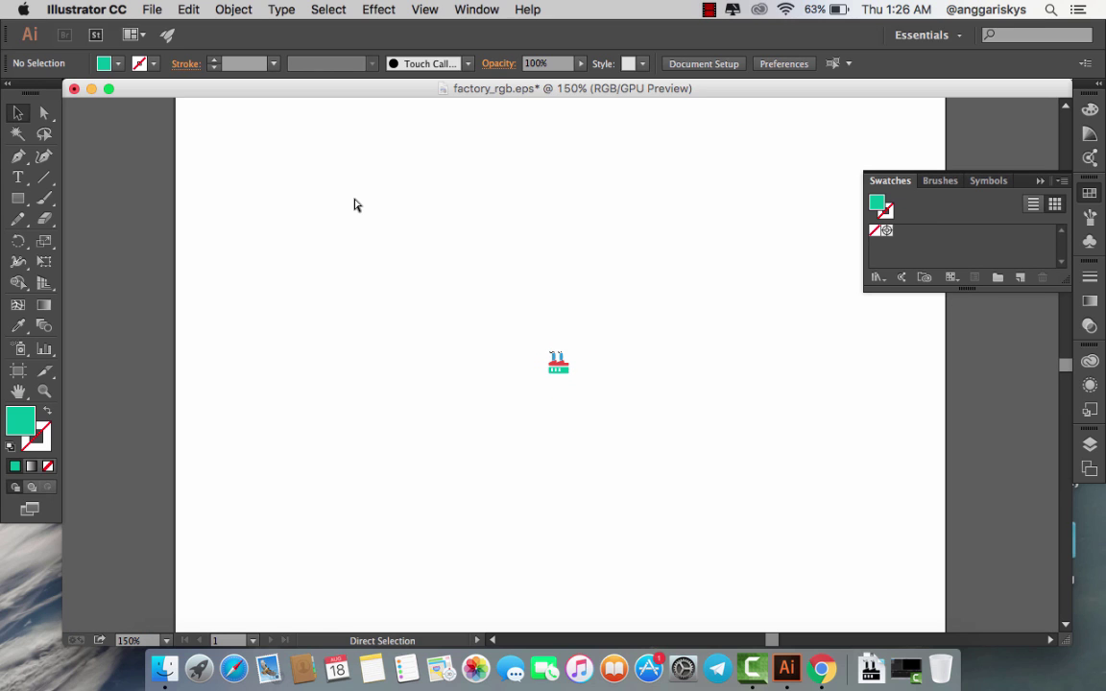
left_click(557, 362)
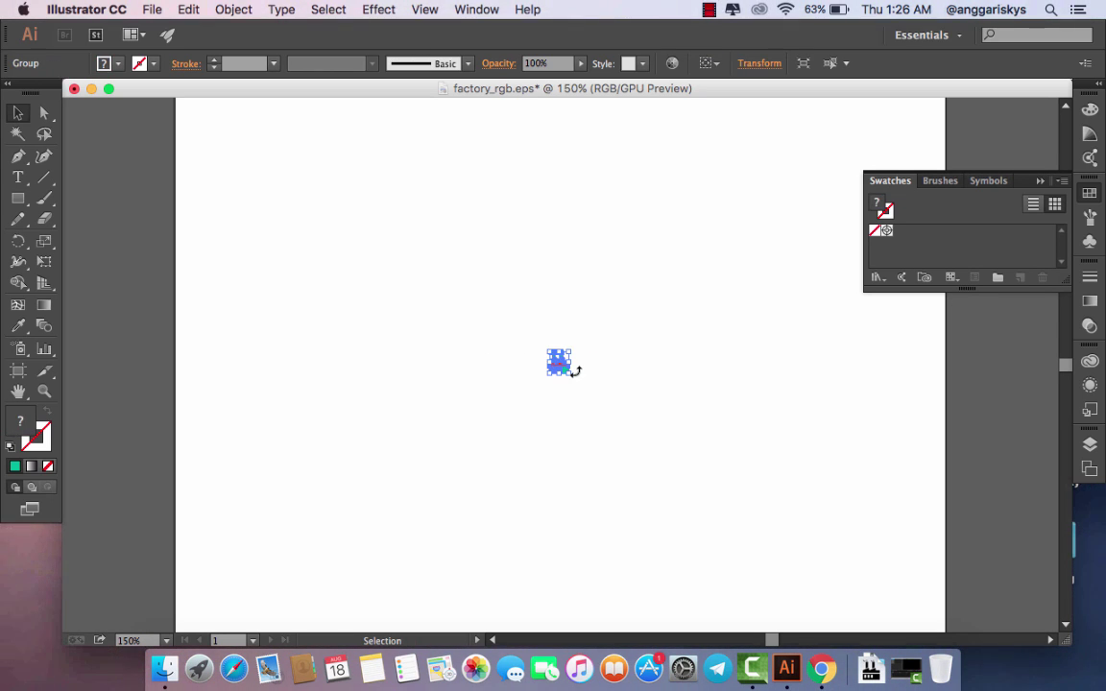
left_click_drag(568, 373, 793, 603)
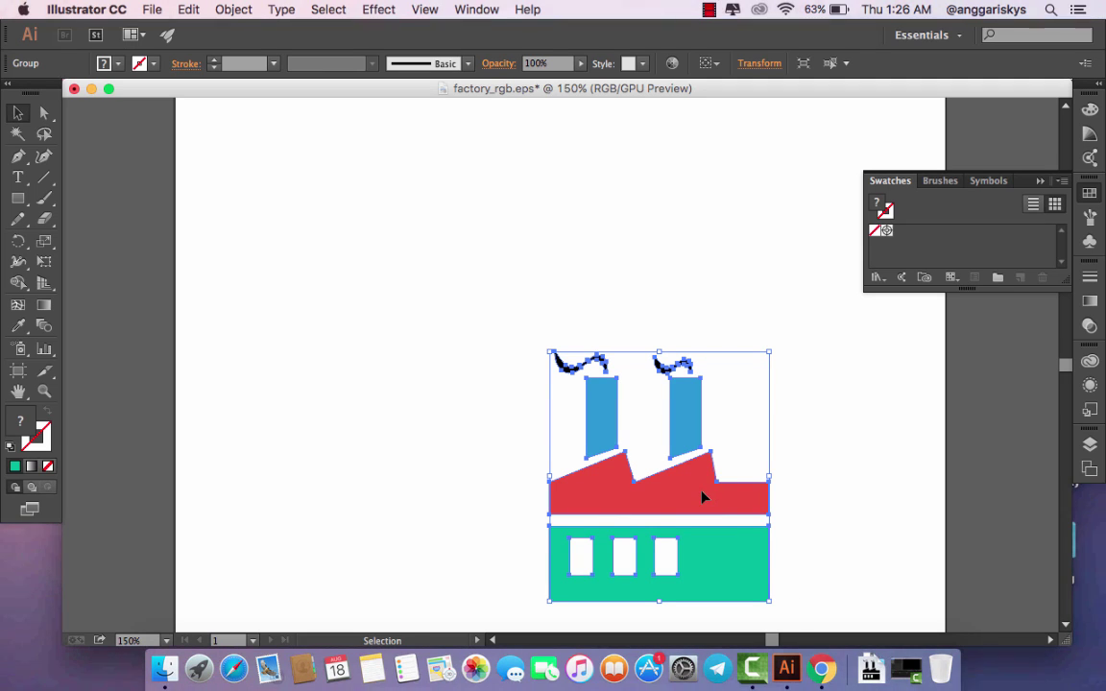
left_click_drag(704, 496, 582, 365)
left_click(758, 320)
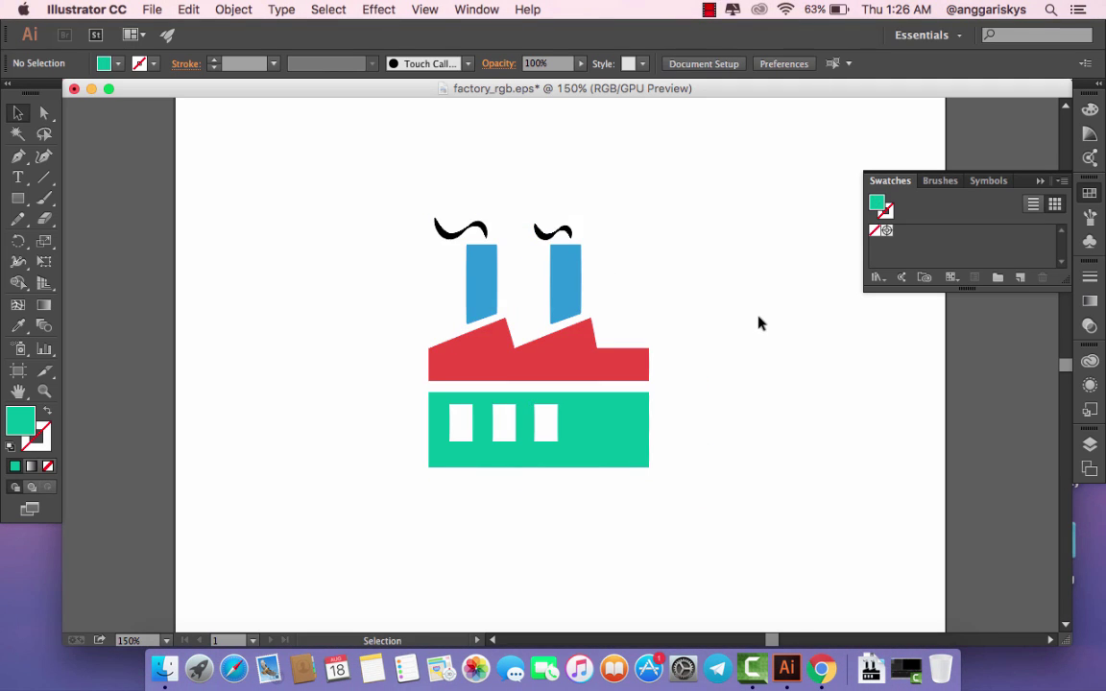
Step: Export factory_rgb.png to the Desktop, keeping Medium 150 ppi and a Transparent background
left_click(152, 11)
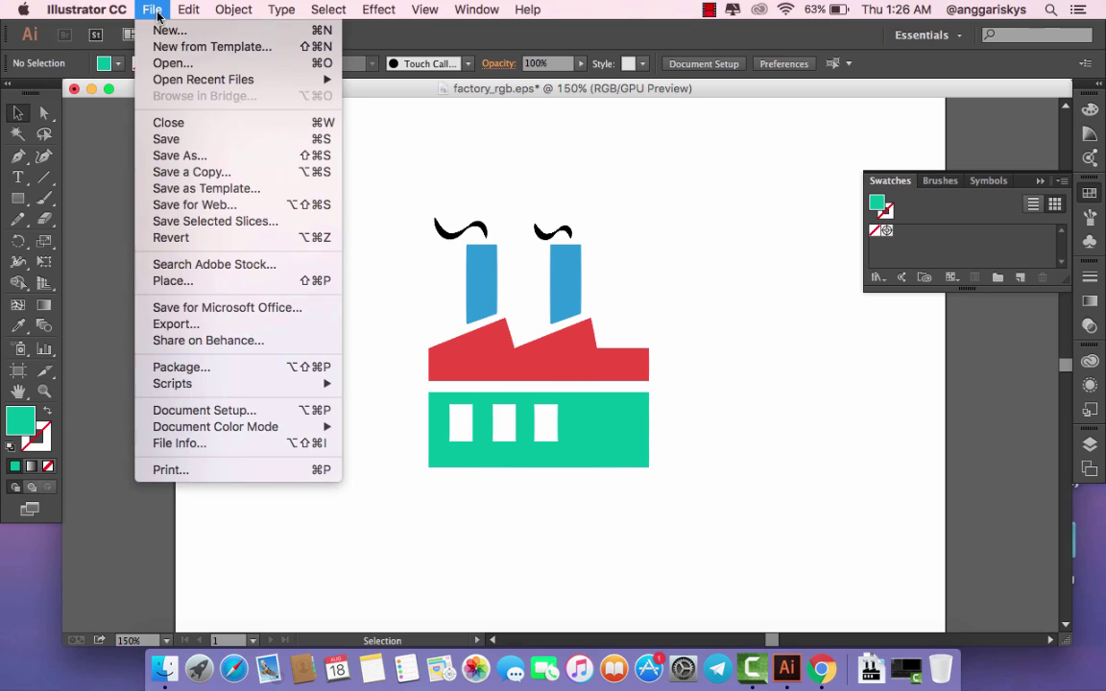
left_click(201, 324)
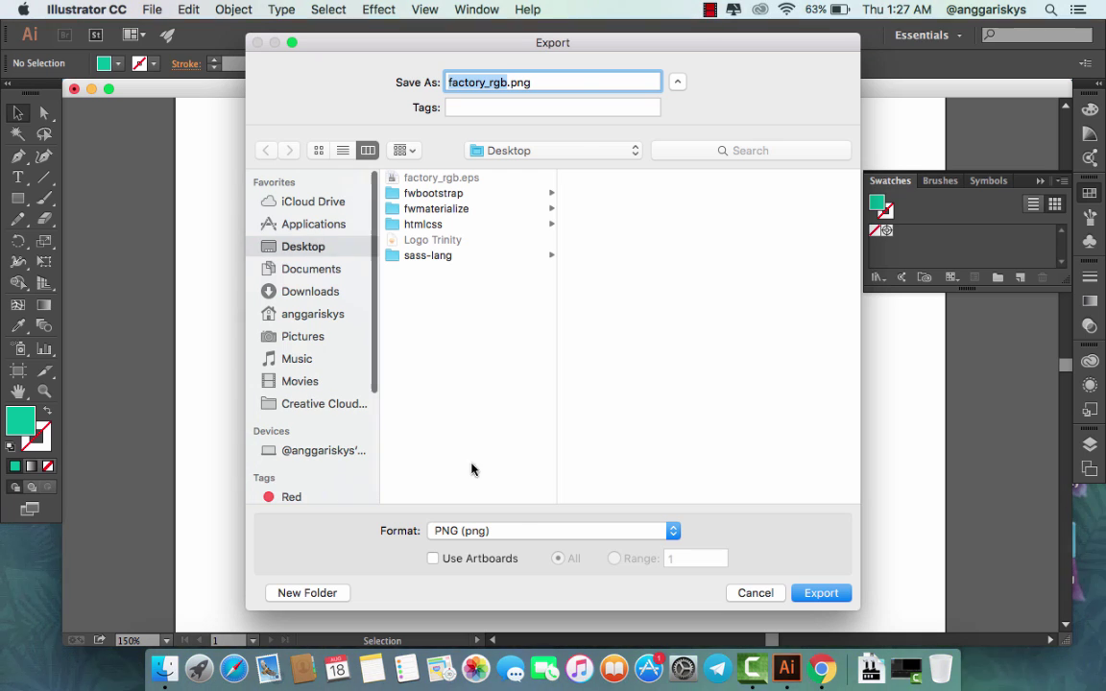
left_click(821, 593)
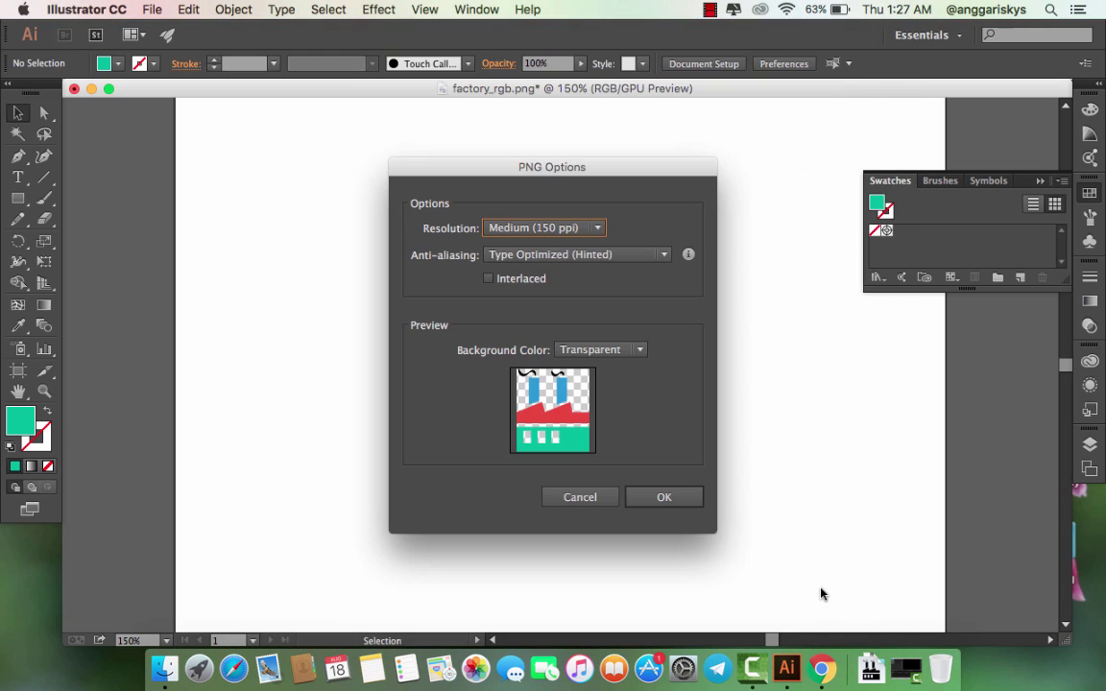
left_click(617, 354)
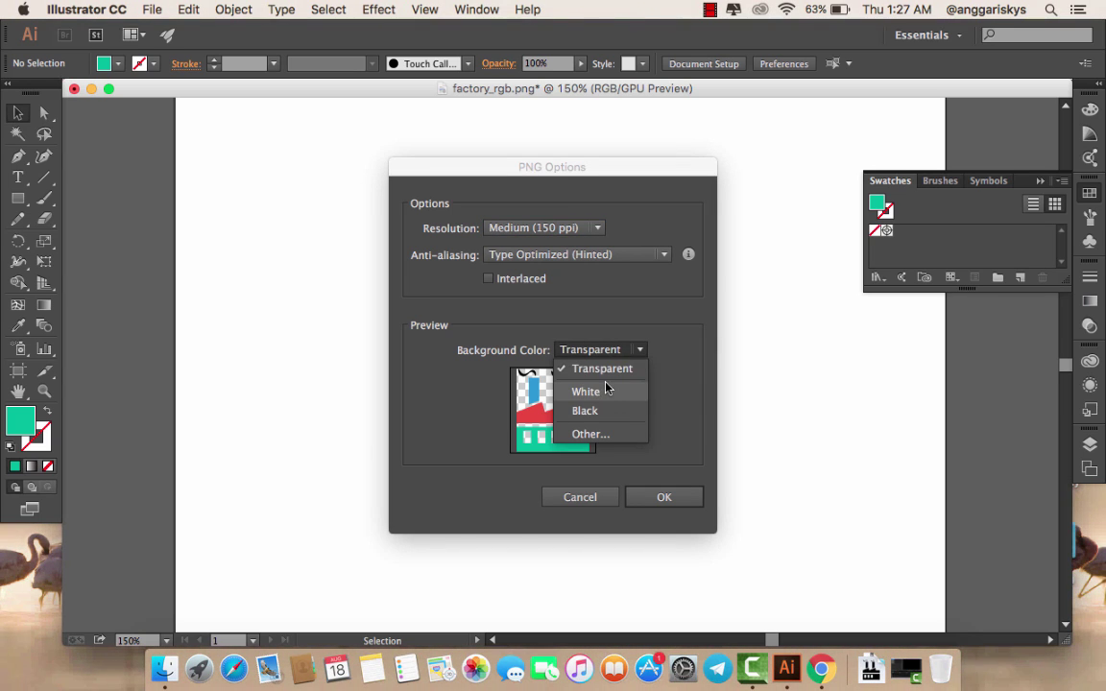
left_click(609, 370)
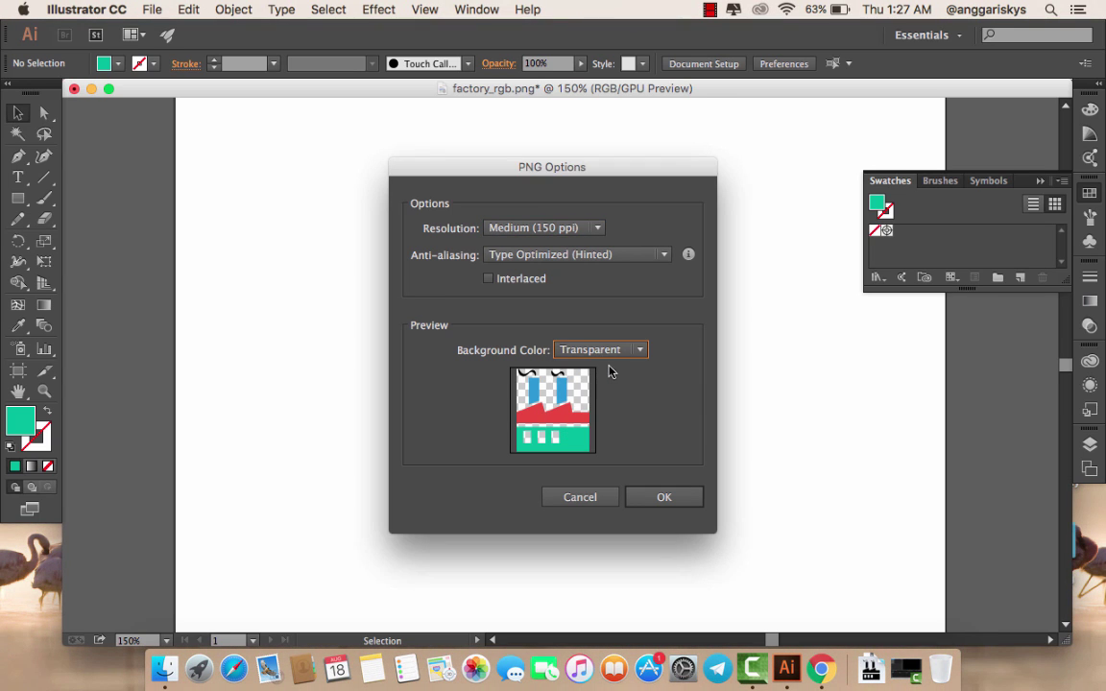
left_click(662, 496)
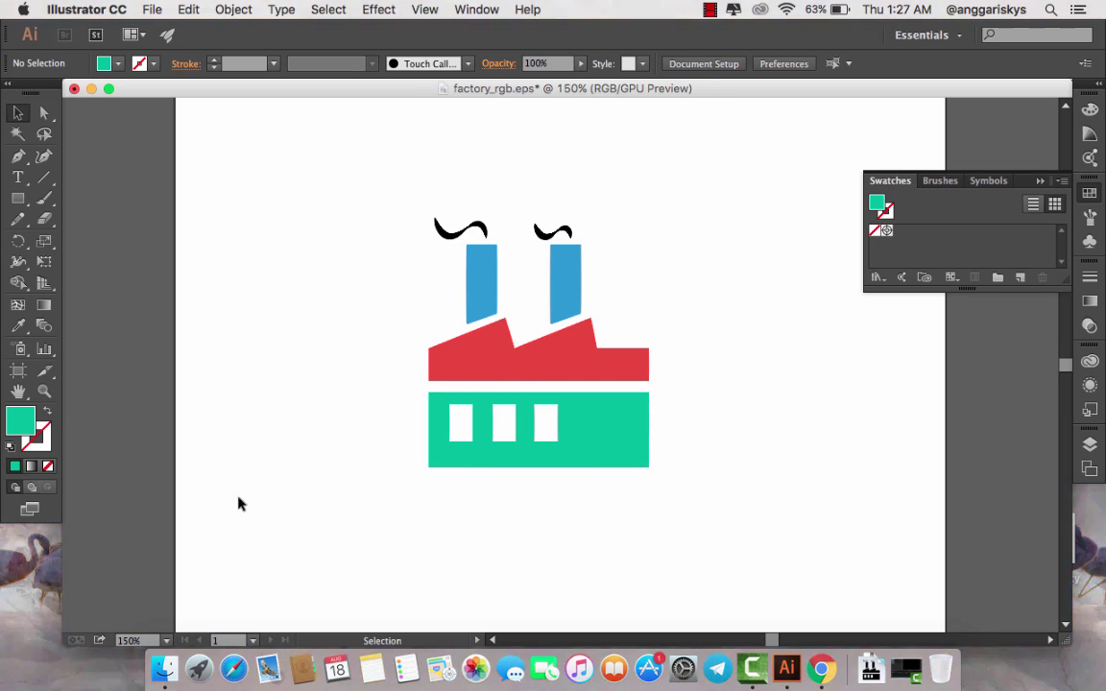
Step: Minimize Illustrator, open factory_rgb.png from the desktop in Preview, then close it
left_click(51, 552)
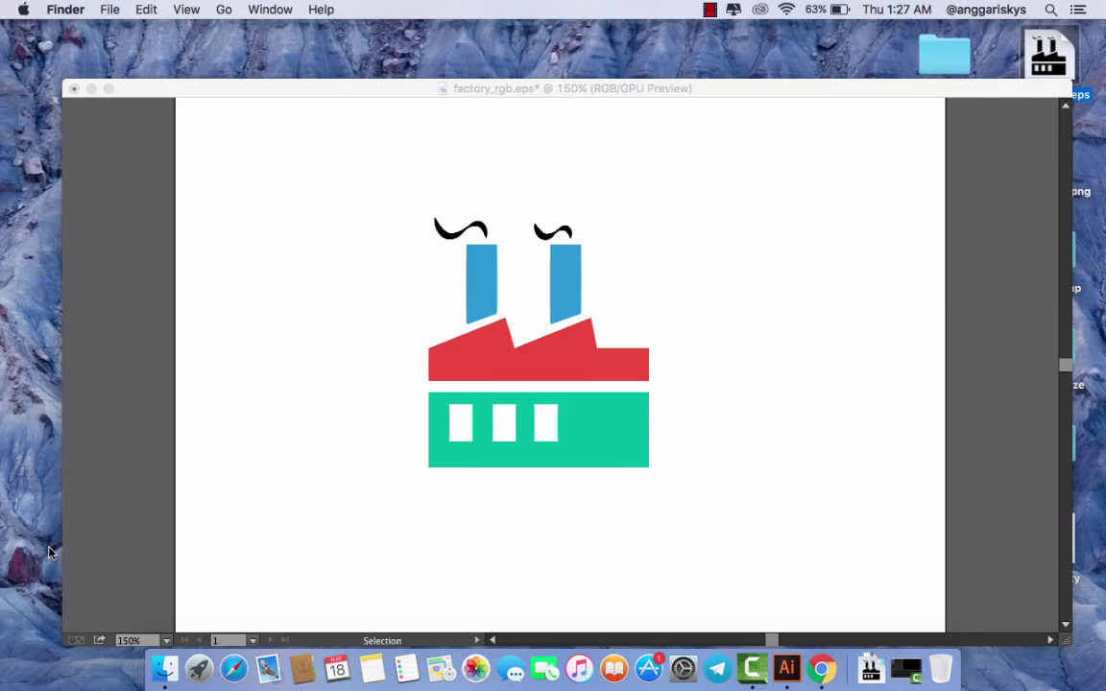
left_click(91, 89)
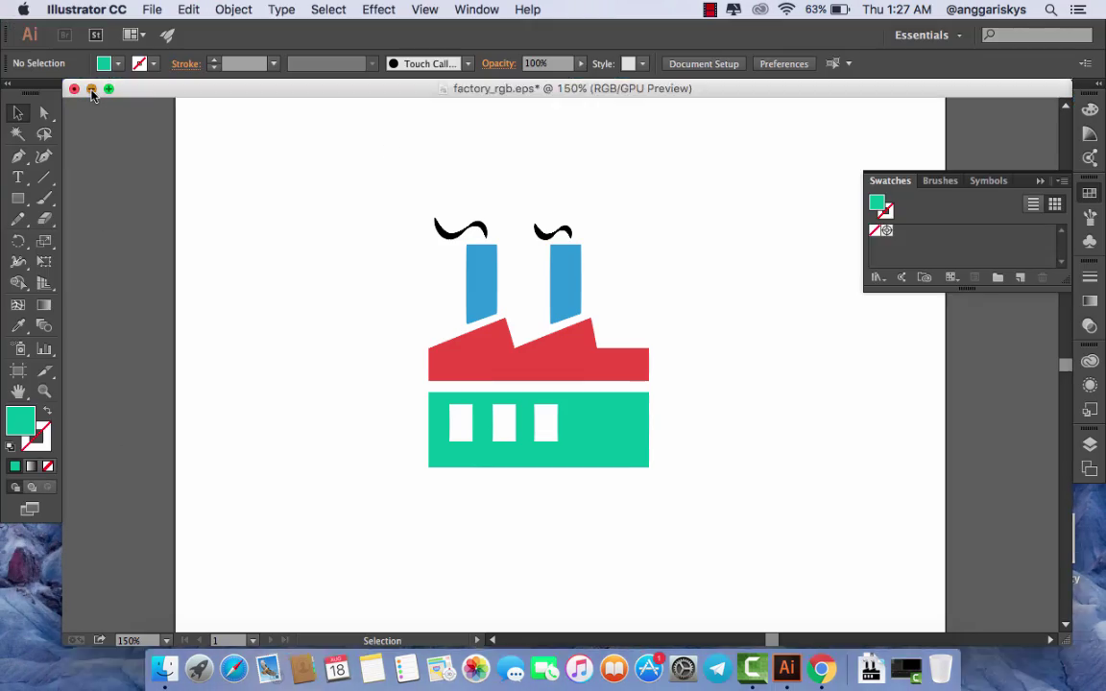
left_click(632, 208)
left_click(1048, 58)
left_click(1047, 154)
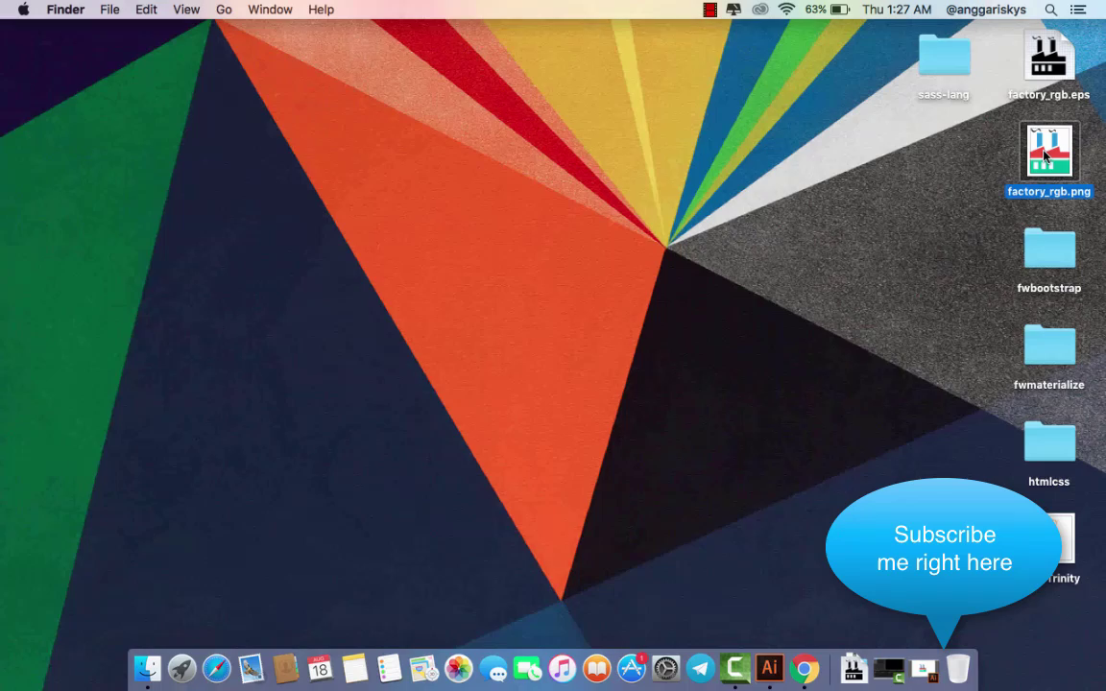
double_click(1046, 154)
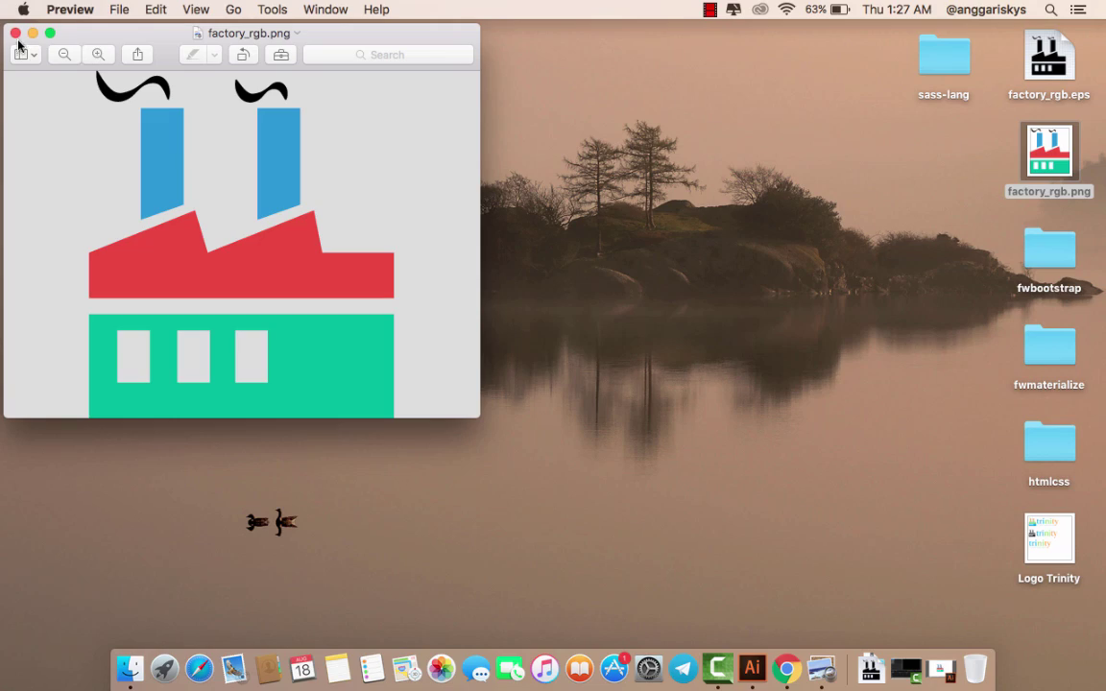
left_click(16, 35)
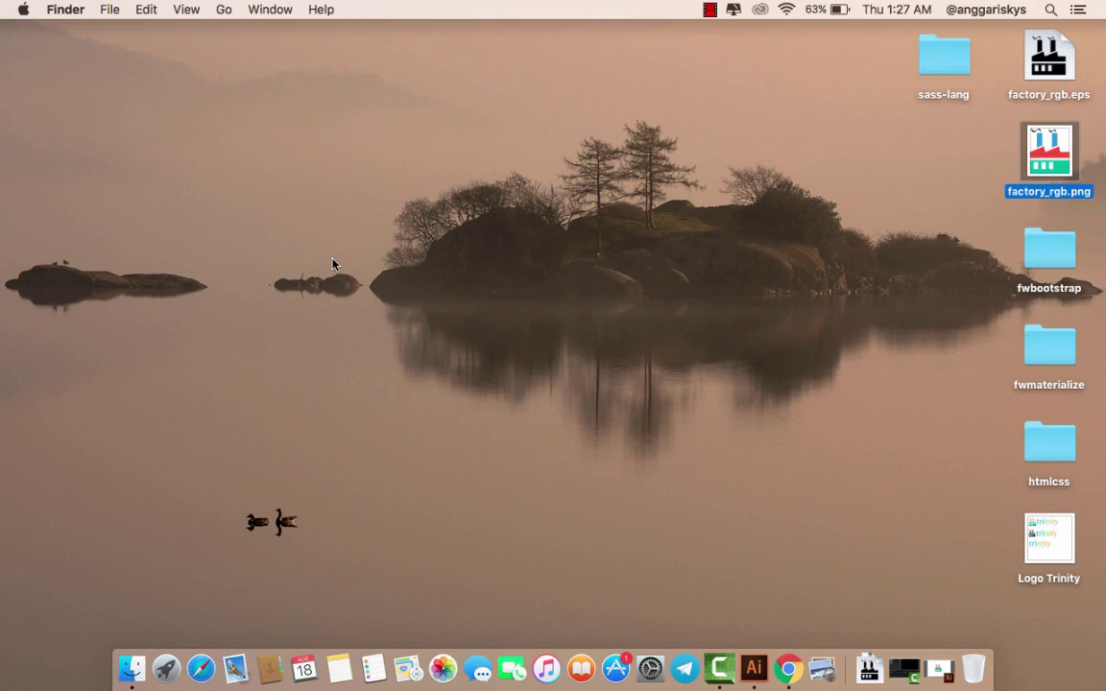